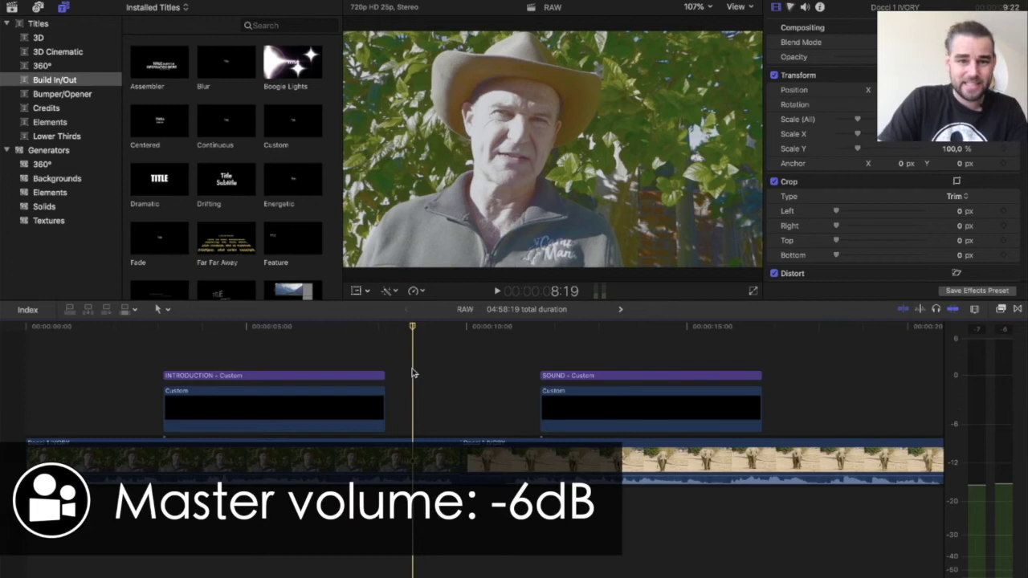
Play the interview footage from around 8 seconds and check its audio levels on the meters.
click(394, 326)
key(space)
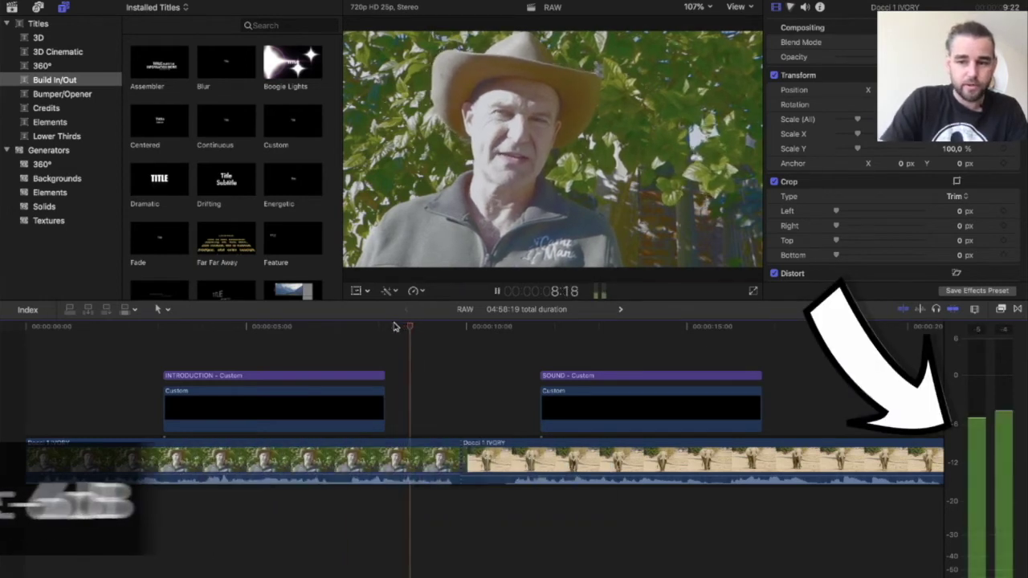
key(space)
click(394, 326)
key(space)
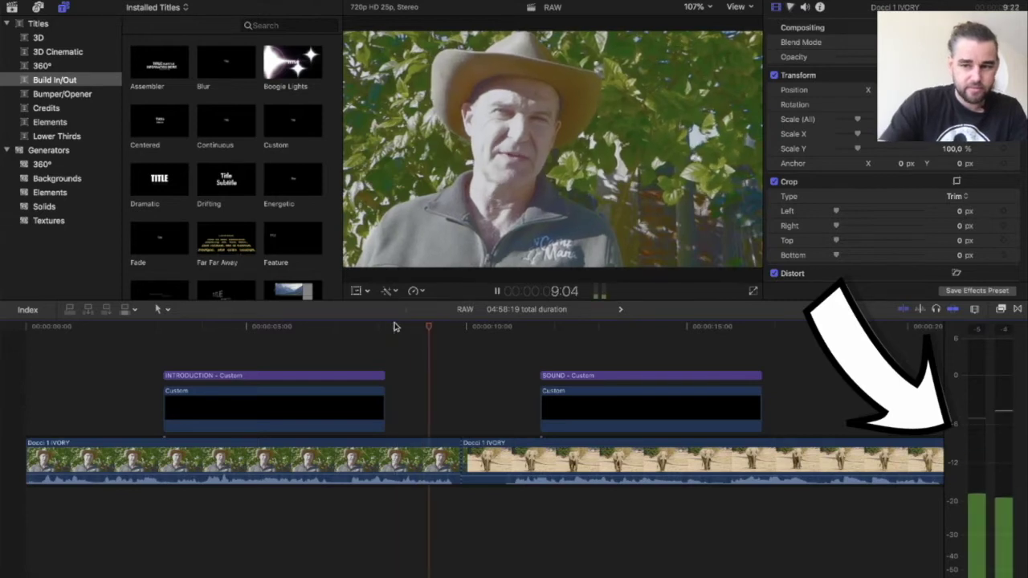
key(space)
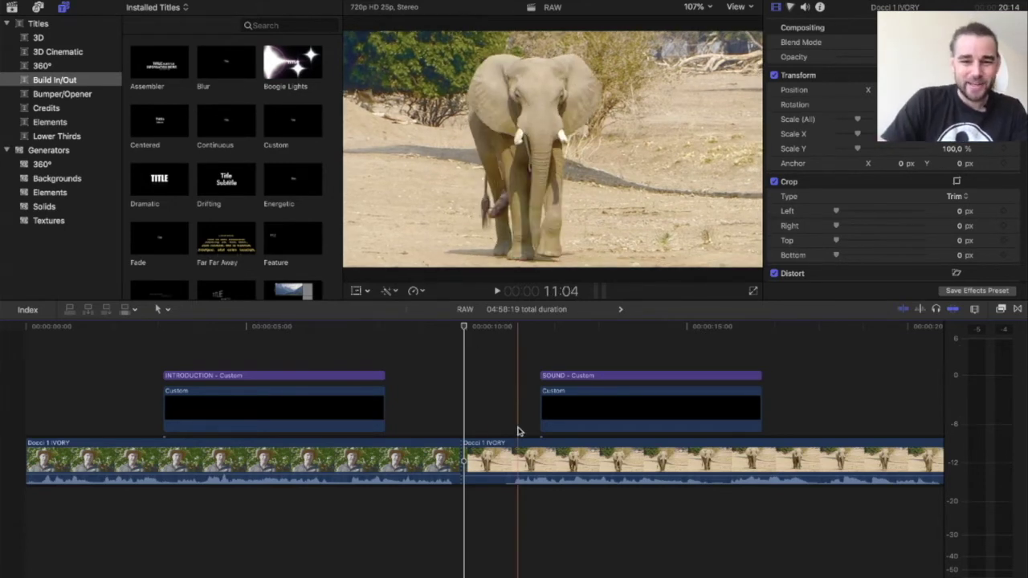
Play the elephant close-up that begins at about 30 seconds on the timeline.
scroll(519, 429, right, 5)
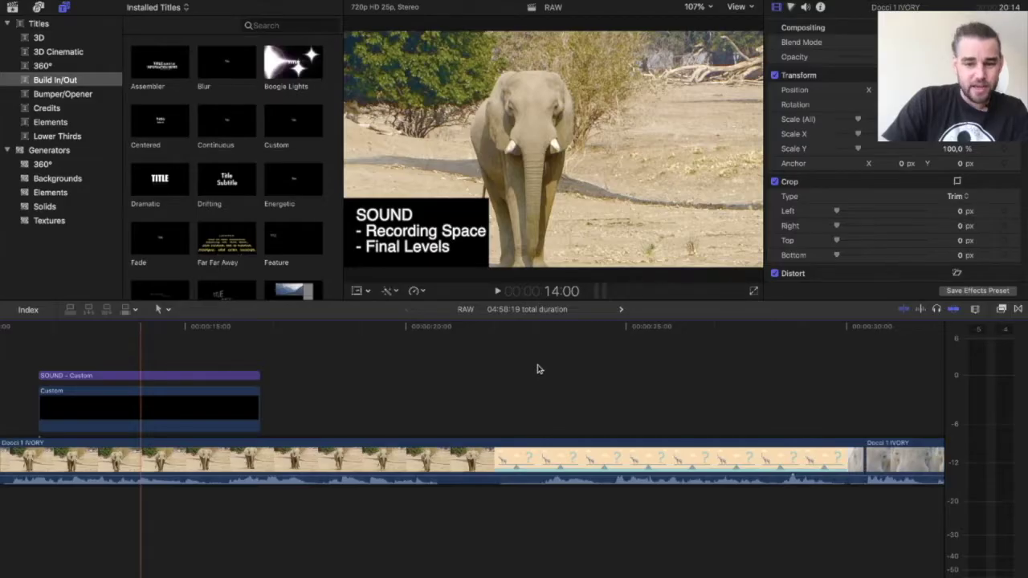
scroll(539, 370, right, 10)
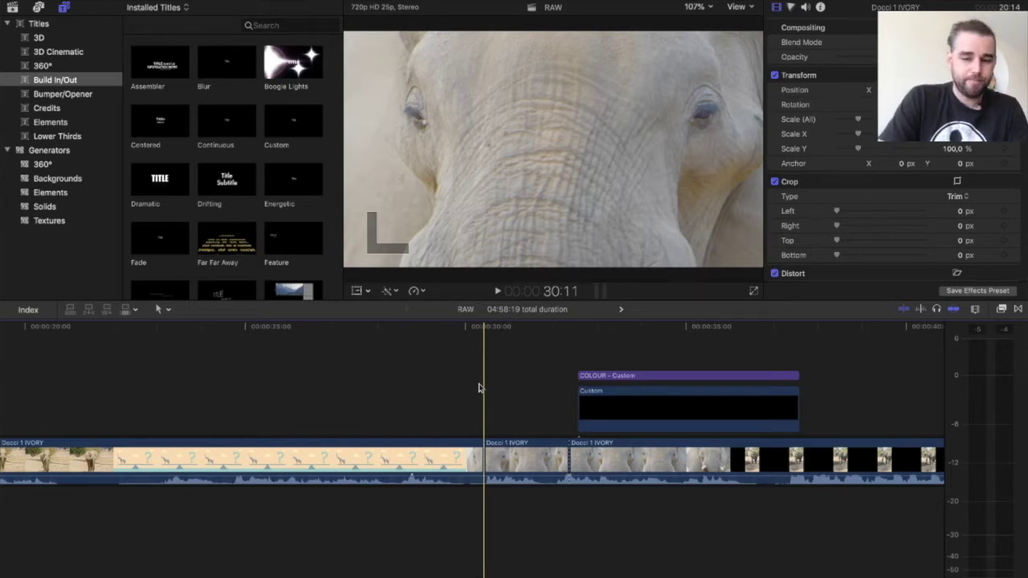
key(space)
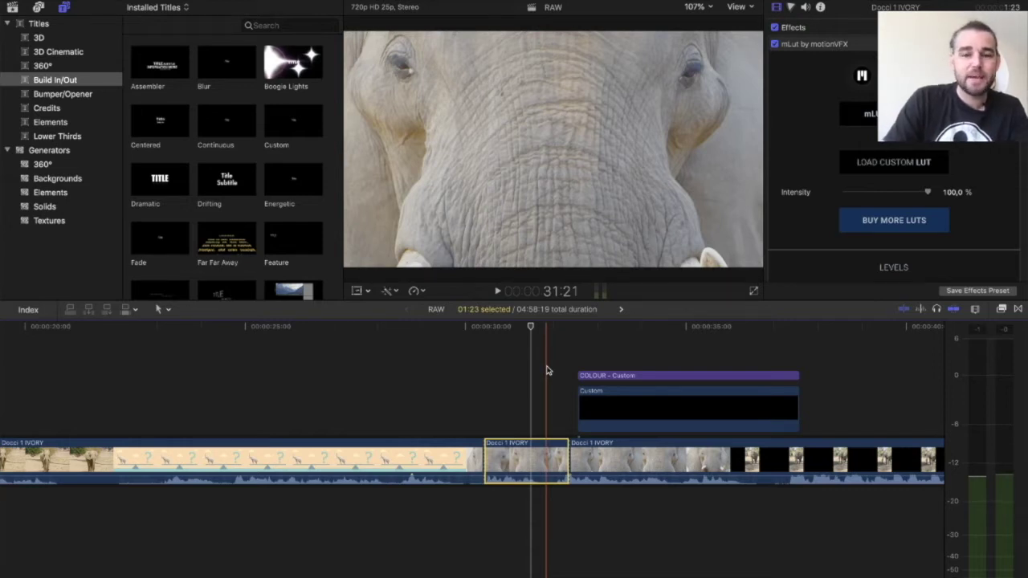
Apply the mLut by motionVFX effect to the short elephant close-up clip before the COLOUR title.
click(507, 381)
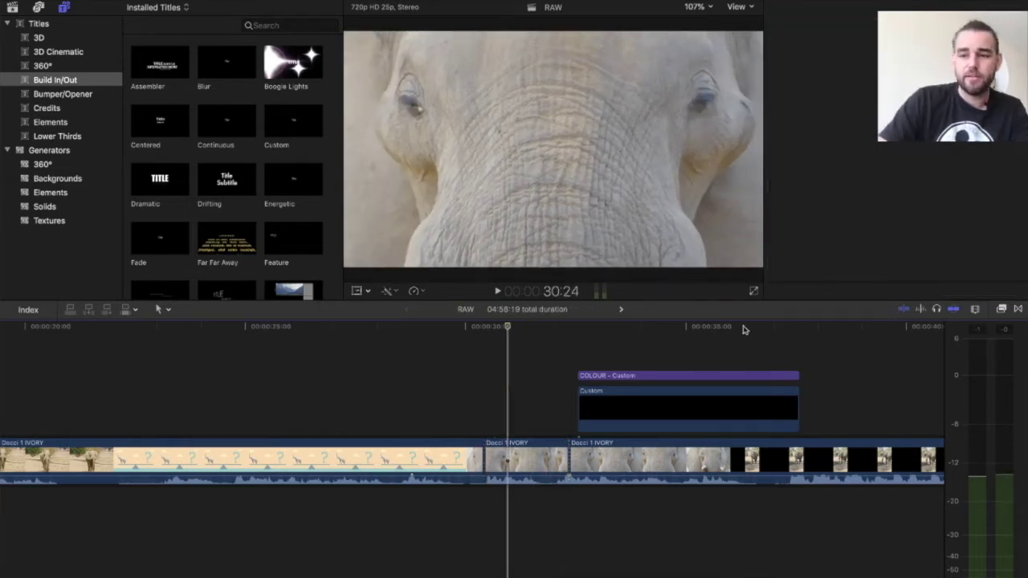
click(1002, 309)
drag(786, 364, 564, 450)
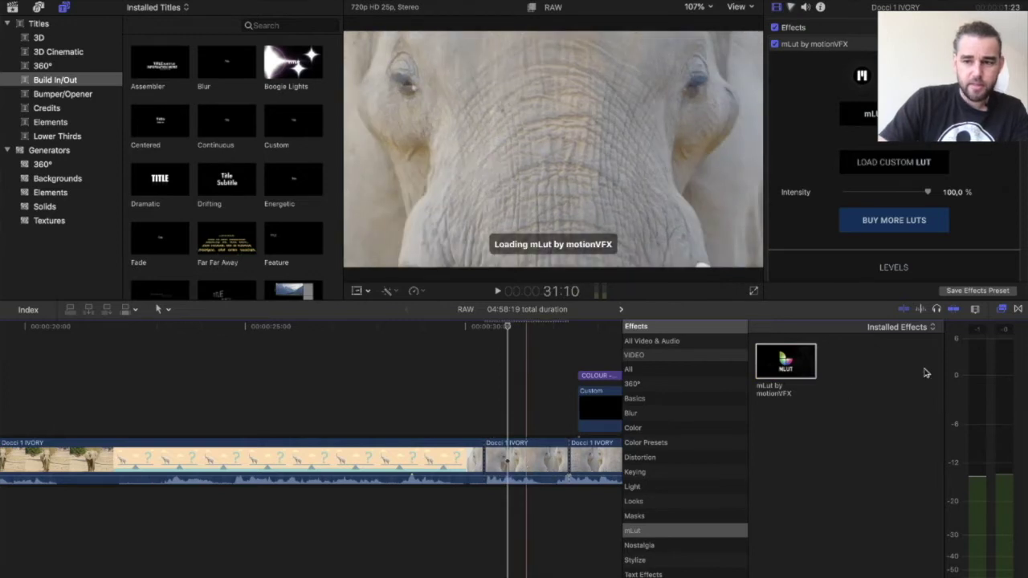
key(super+5)
Load the Cerulean cinematic preset into the mLut effect on the elephant close-up.
click(855, 113)
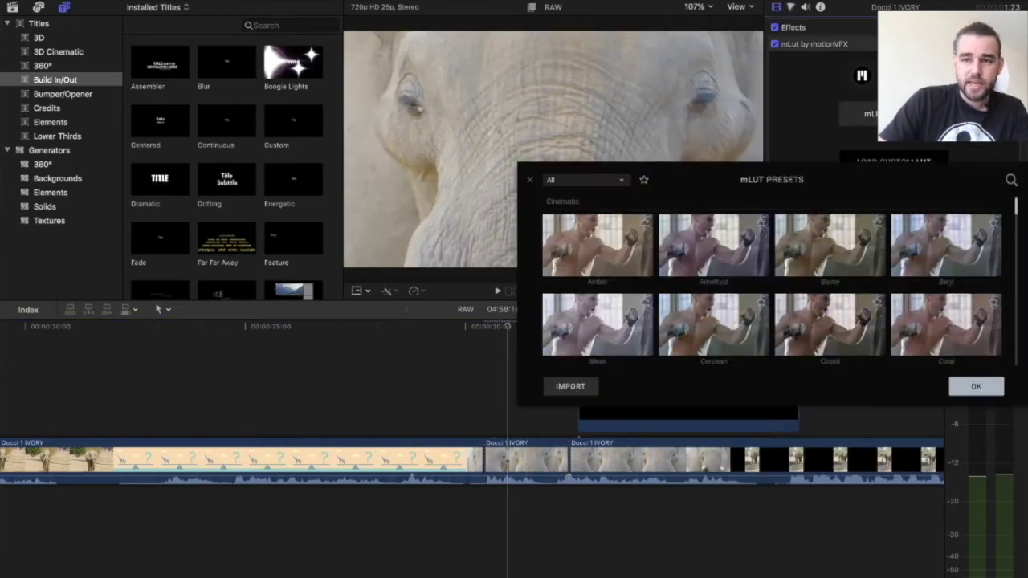
click(951, 250)
click(695, 323)
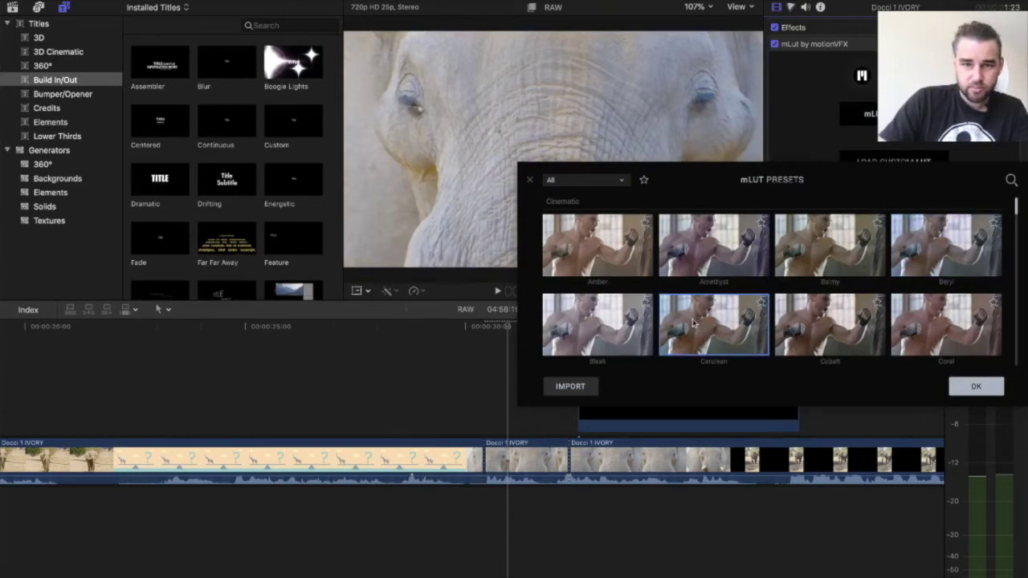
click(977, 386)
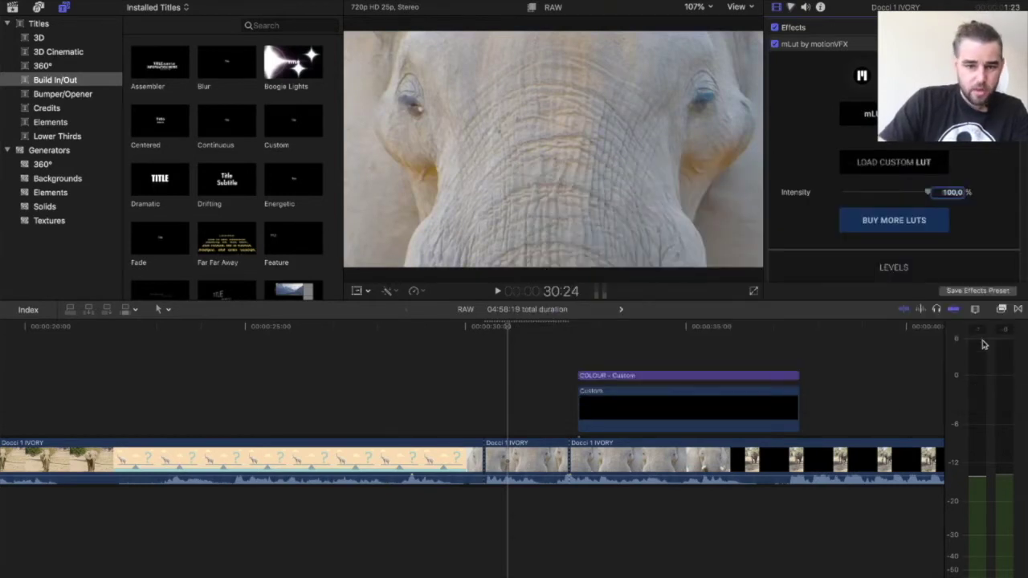
Adjust the mLut grade to midtones 0.8, shadows 0.09 and contrast about 1.07.
scroll(862, 233, down, 3)
drag(862, 233, 846, 249)
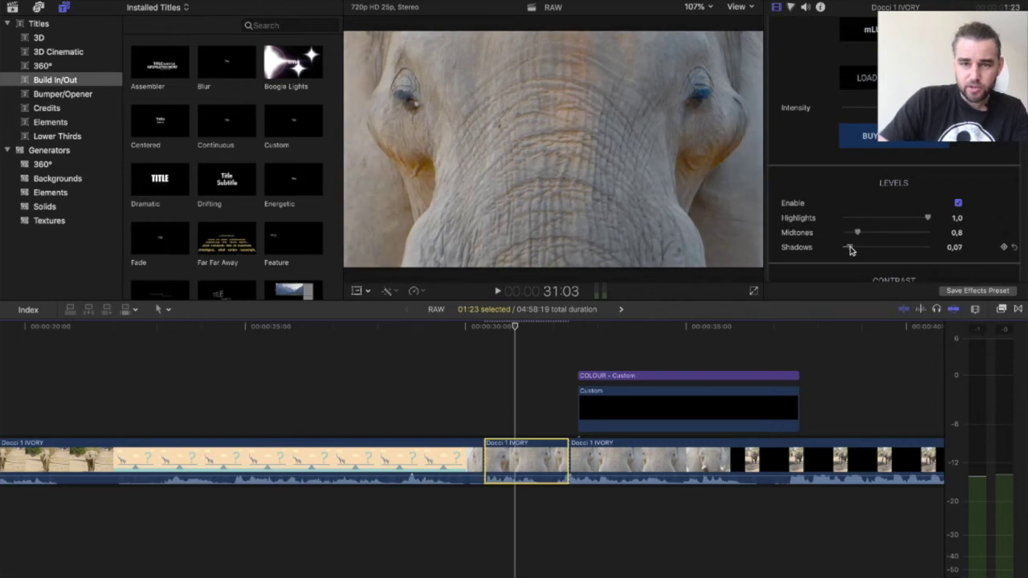
scroll(852, 250, down, 3)
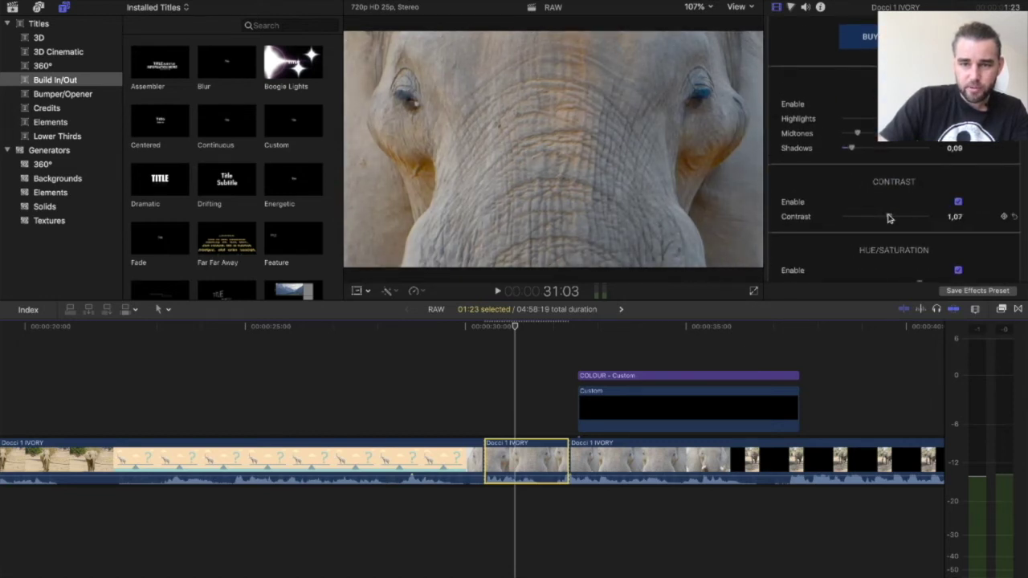
scroll(861, 187, up, 5)
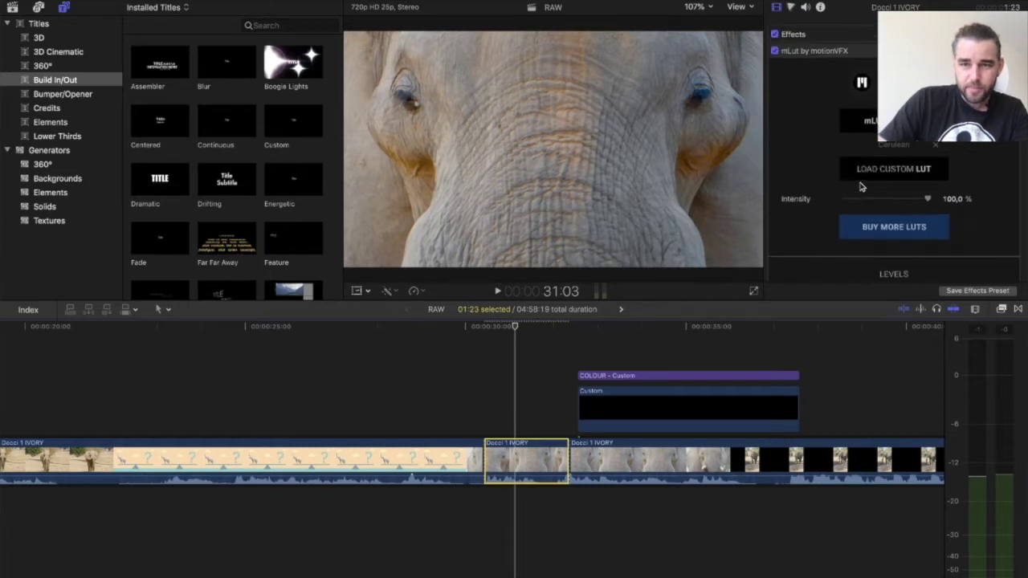
Play across the cut before the COLOUR title and step frame by frame to compare graded and ungraded footage.
click(550, 414)
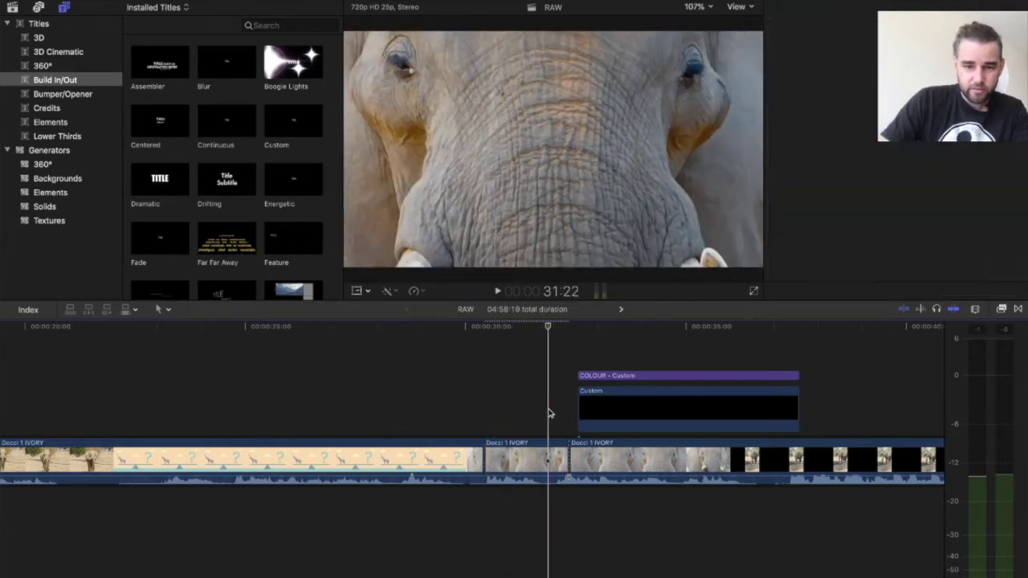
key(space)
key(space)
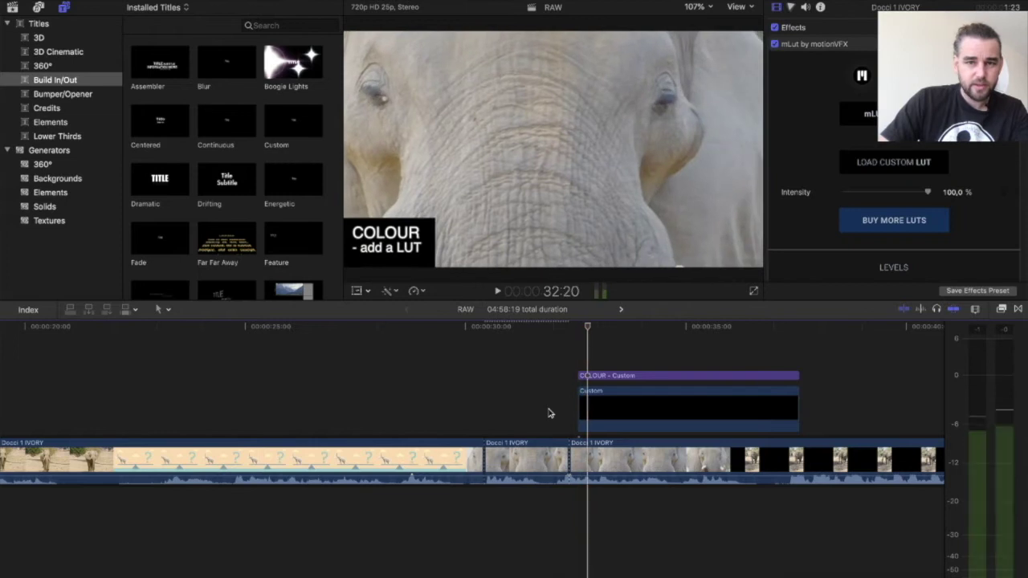
key(Up)
key(Left)
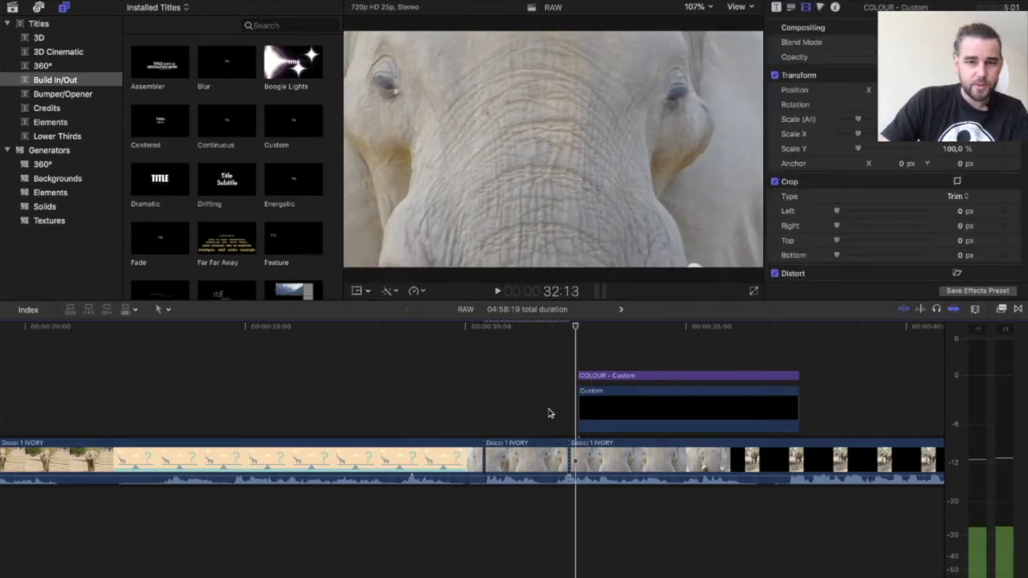
key(Left)
key(Left)
key(Left)
key(Left)
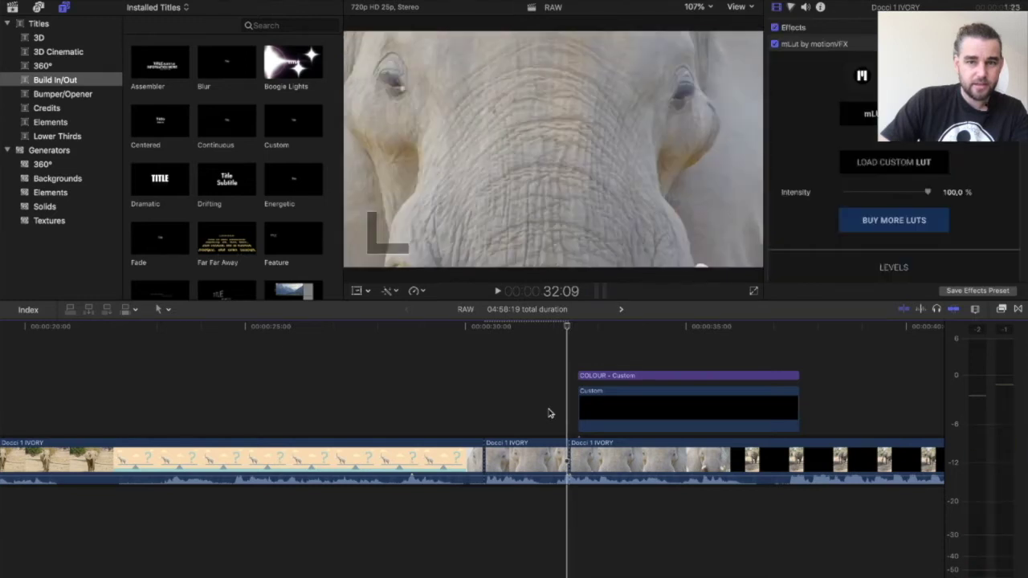
key(Left)
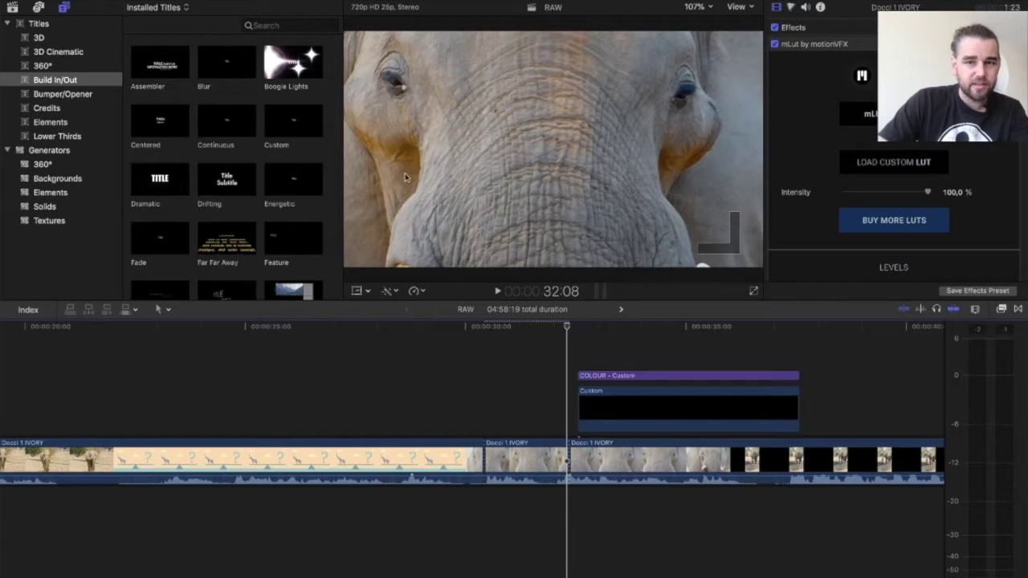
key(Right)
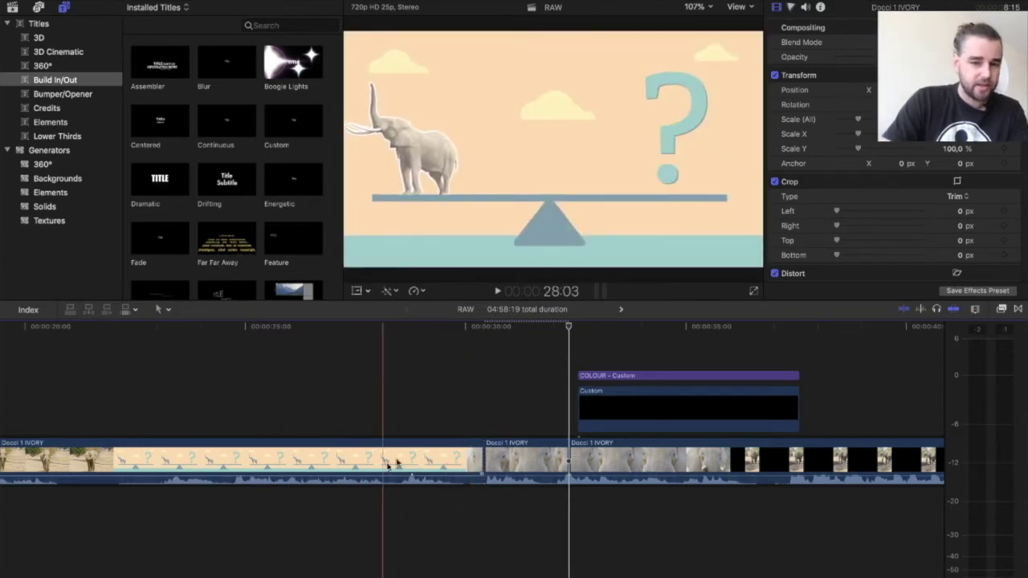
Scale the clip containing the portrait elephant footage at about 39 seconds to 180%.
scroll(477, 402, right, 10)
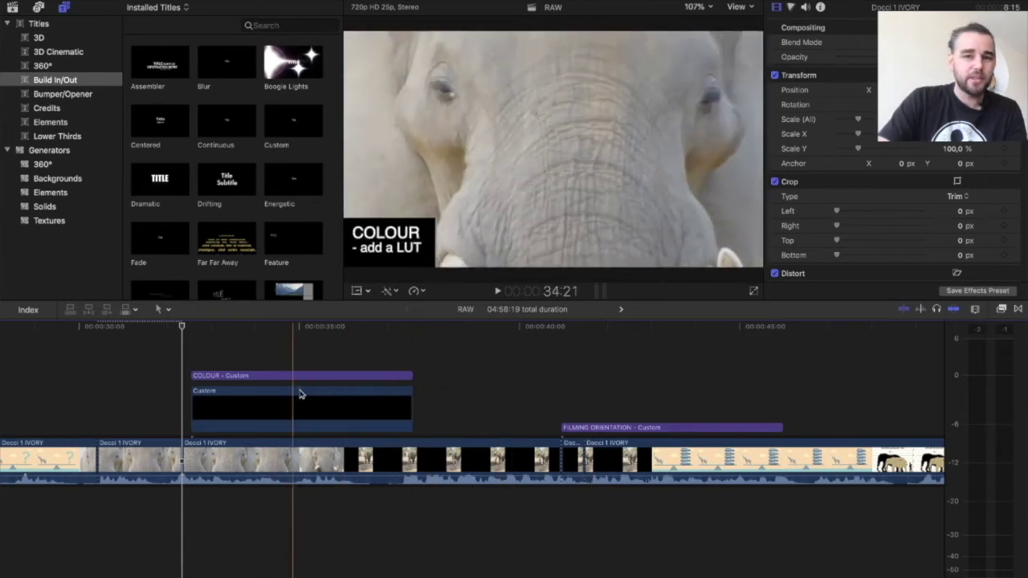
click(499, 389)
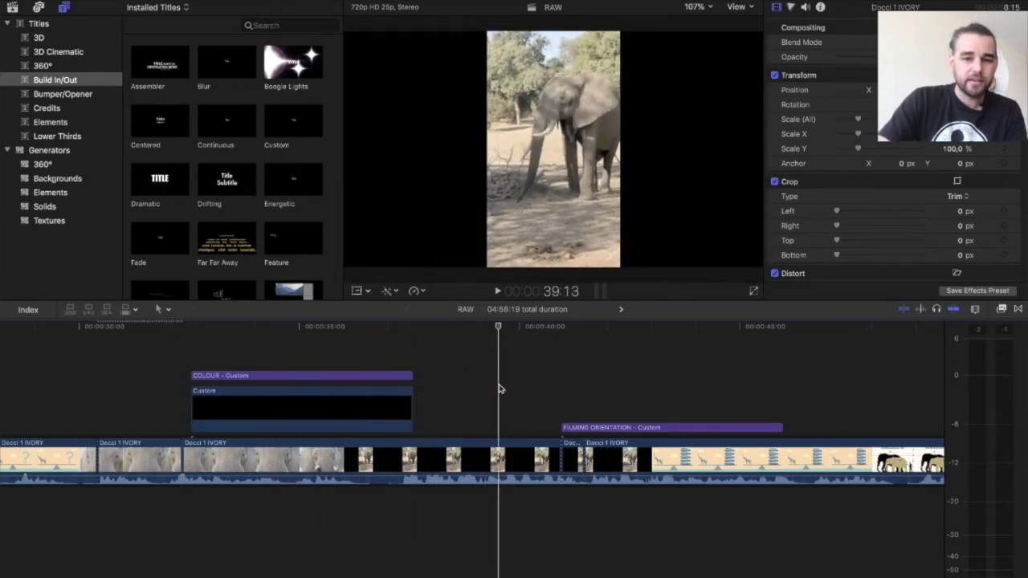
click(498, 458)
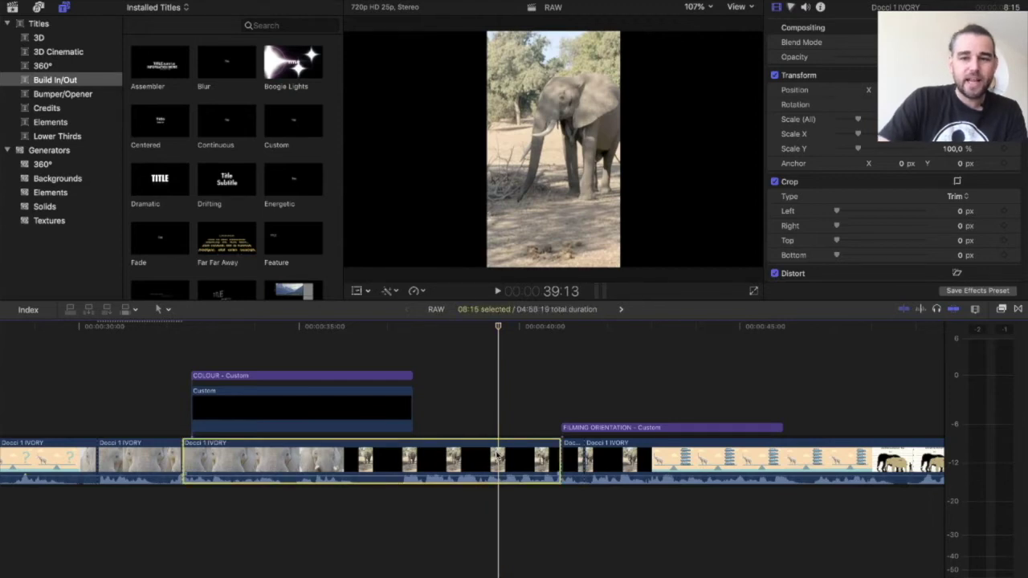
drag(859, 148, 878, 149)
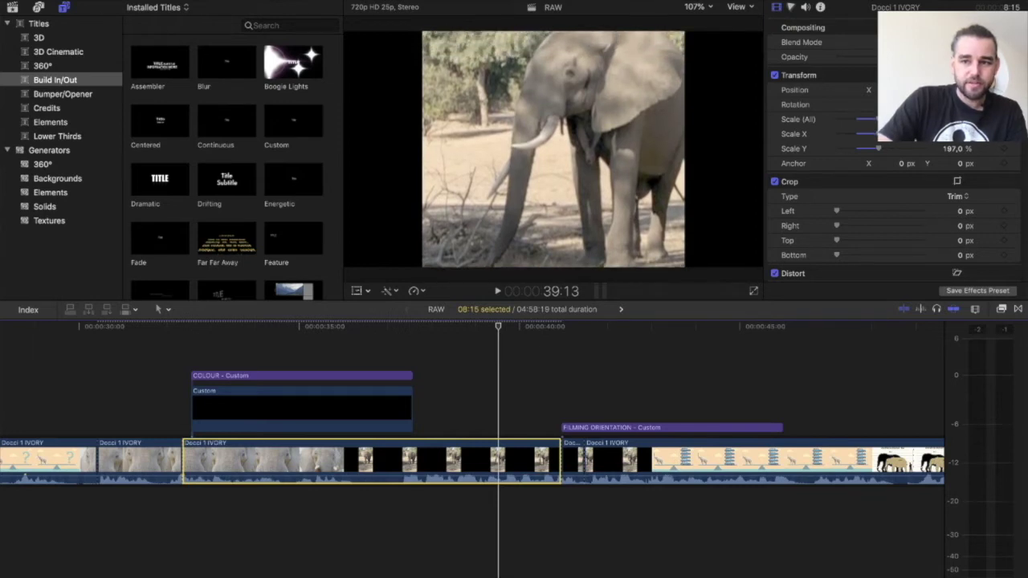
drag(878, 148, 875, 148)
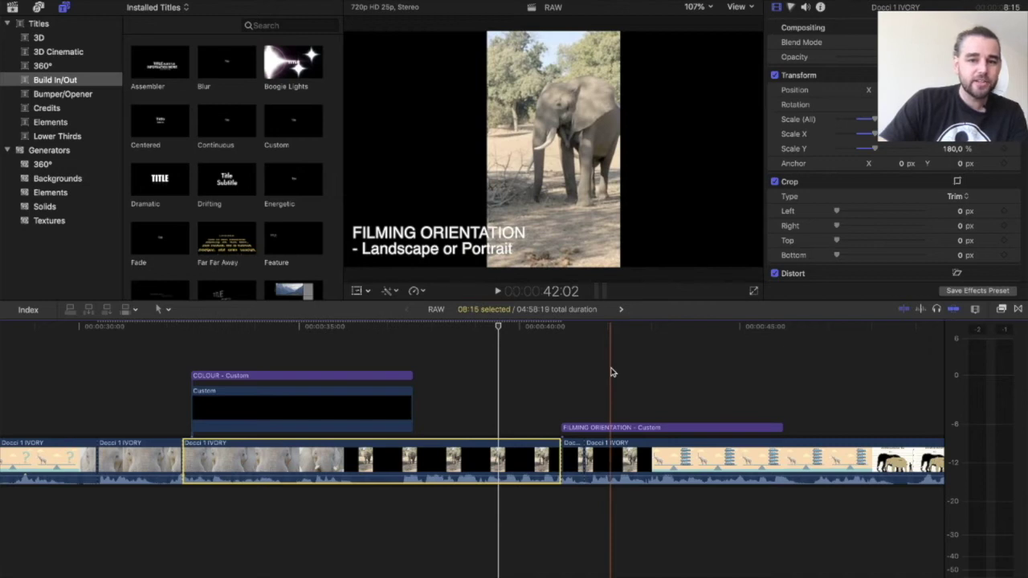
Play from the elephant size chart at about 52 seconds into the SOUND title to listen for momentum gaps.
scroll(610, 372, right, 3)
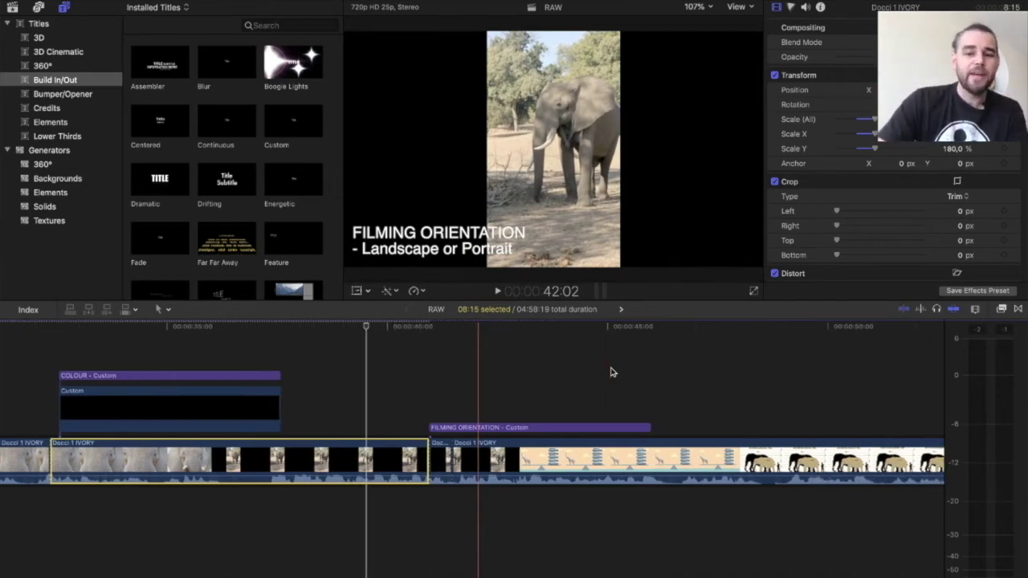
scroll(610, 372, right, 4)
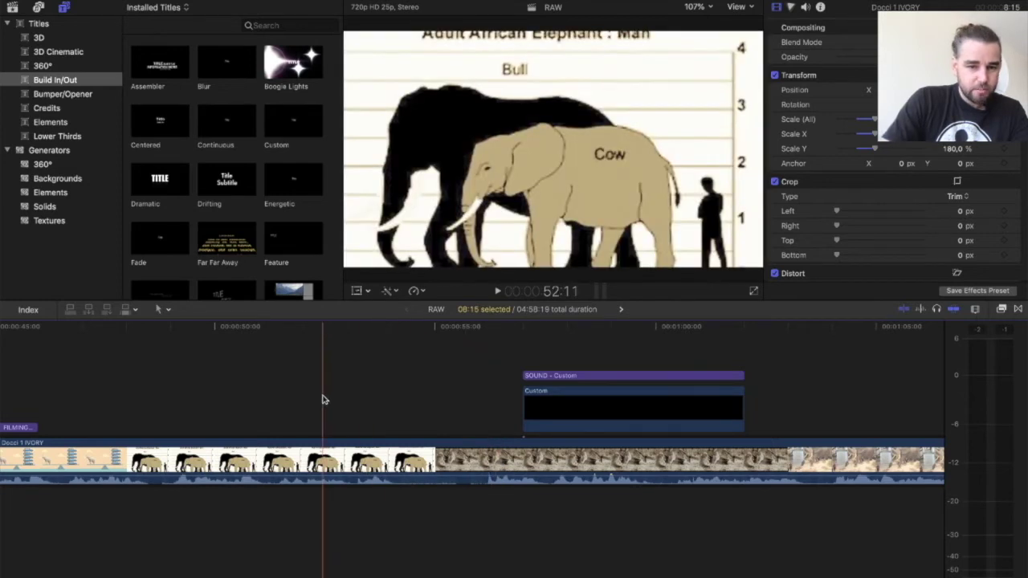
click(324, 402)
key(space)
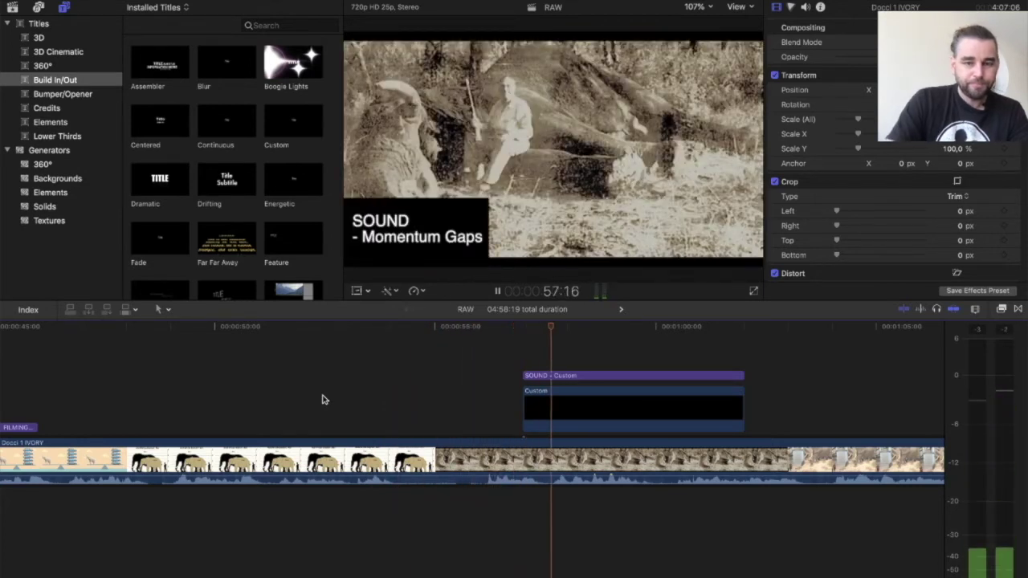
key(space)
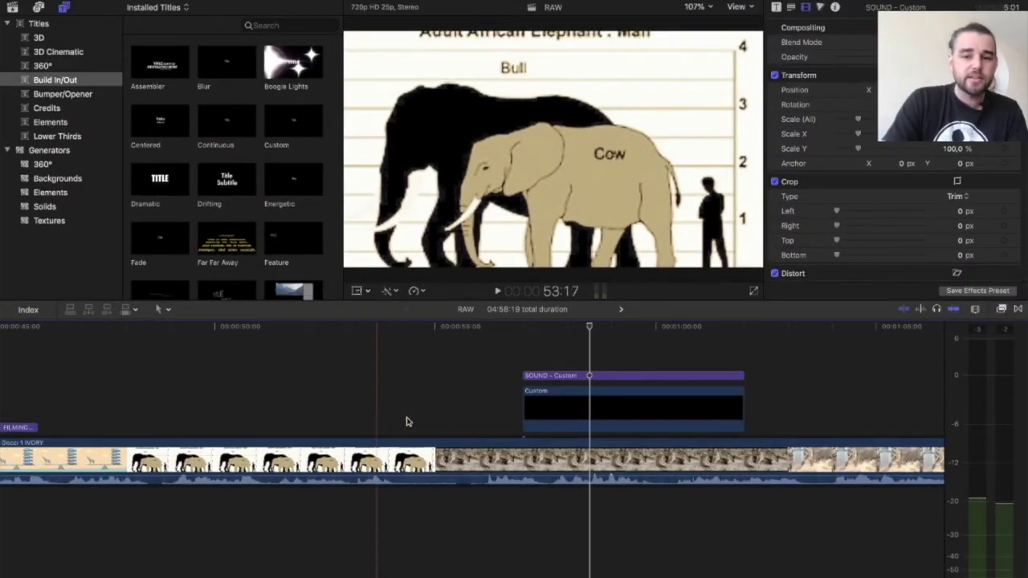
Move the SOUND title and its backing to the playhead, and cut out the footage between about 54 and 56 seconds.
drag(558, 361, 625, 420)
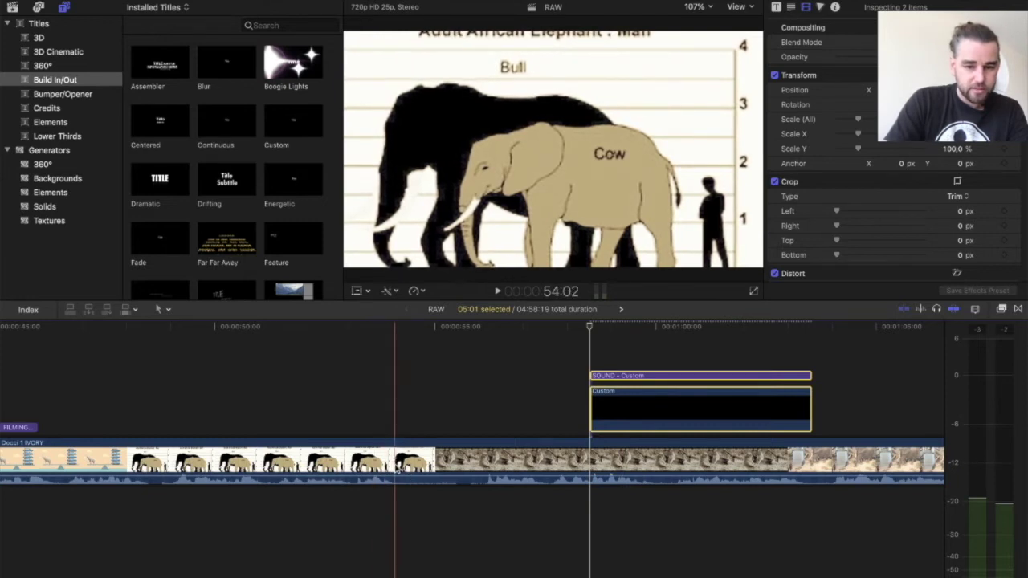
key(b)
click(396, 465)
click(482, 464)
key(a)
click(438, 464)
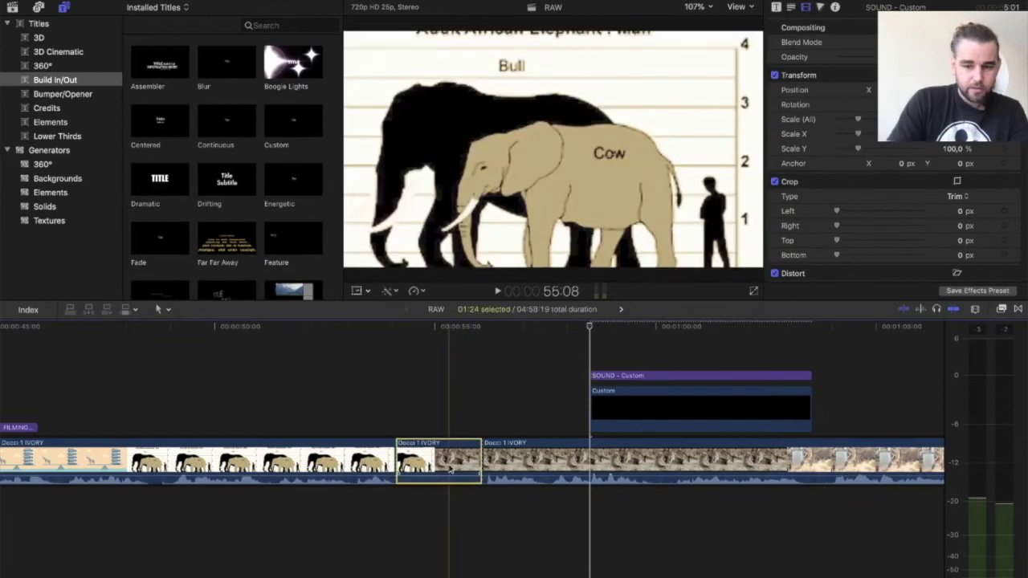
key(Delete)
Play across the new cut at about 54 seconds to review the tightened transition and the footage that follows.
key(space)
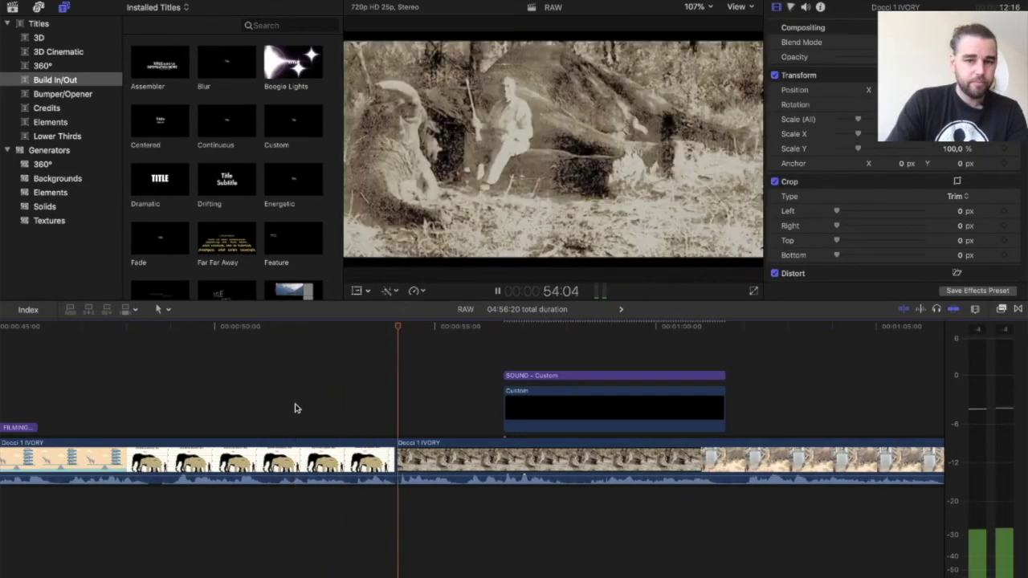
key(space)
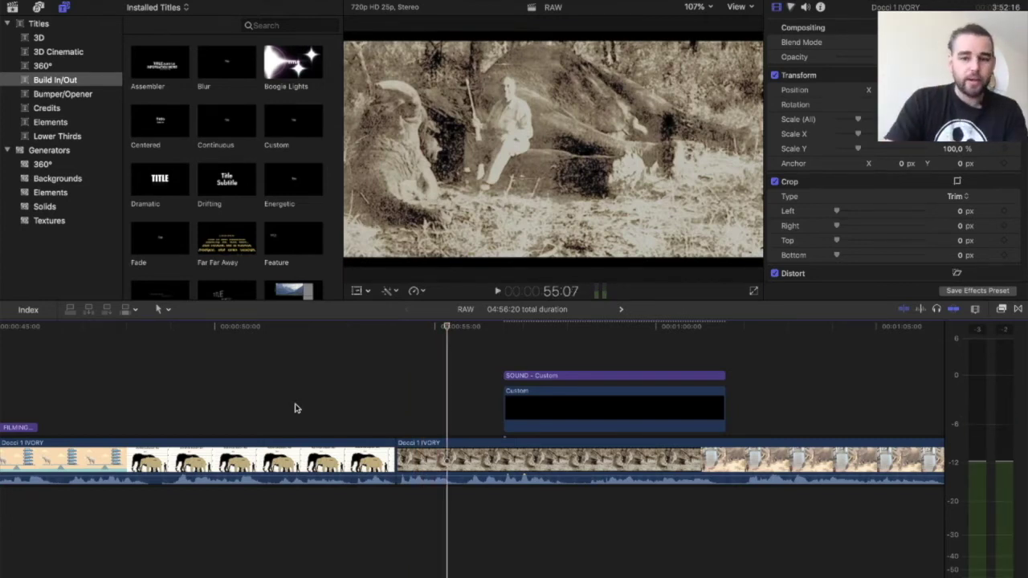
scroll(338, 414, right, 6)
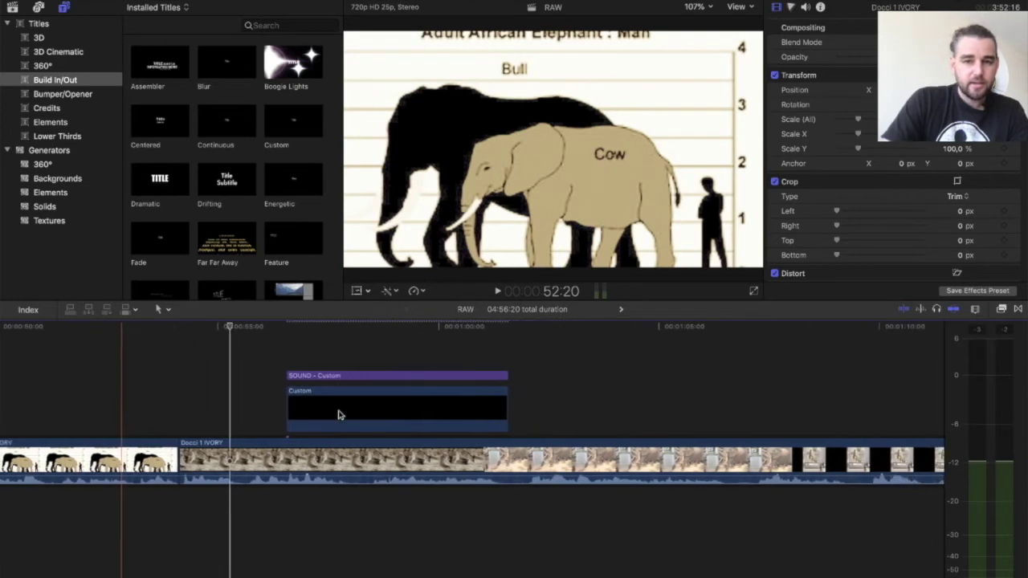
scroll(338, 415, right, 1)
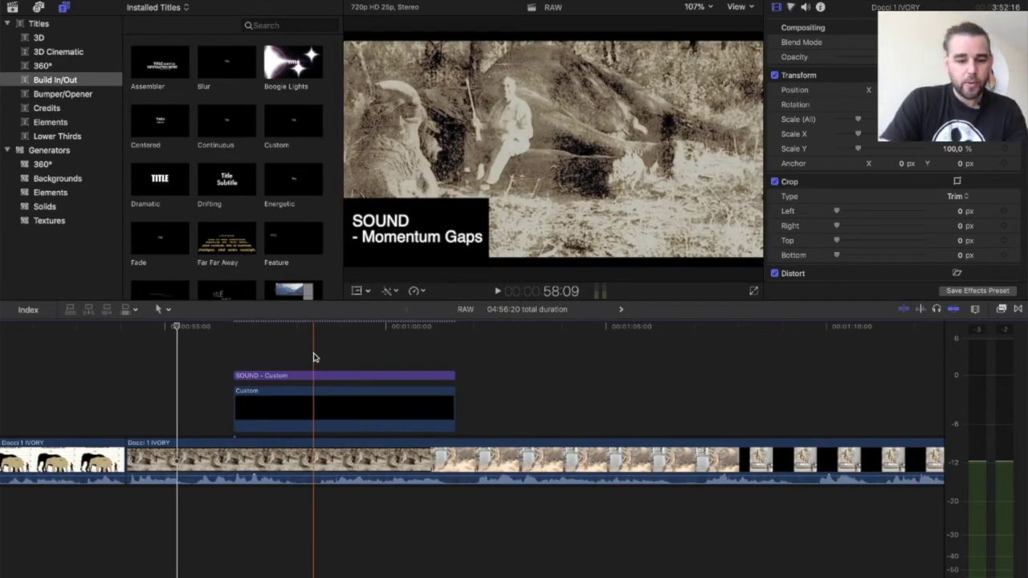
Fit the whole RAW edit in the timeline and play the closing sunset footage and credits up to the End screen title.
key(shift+z)
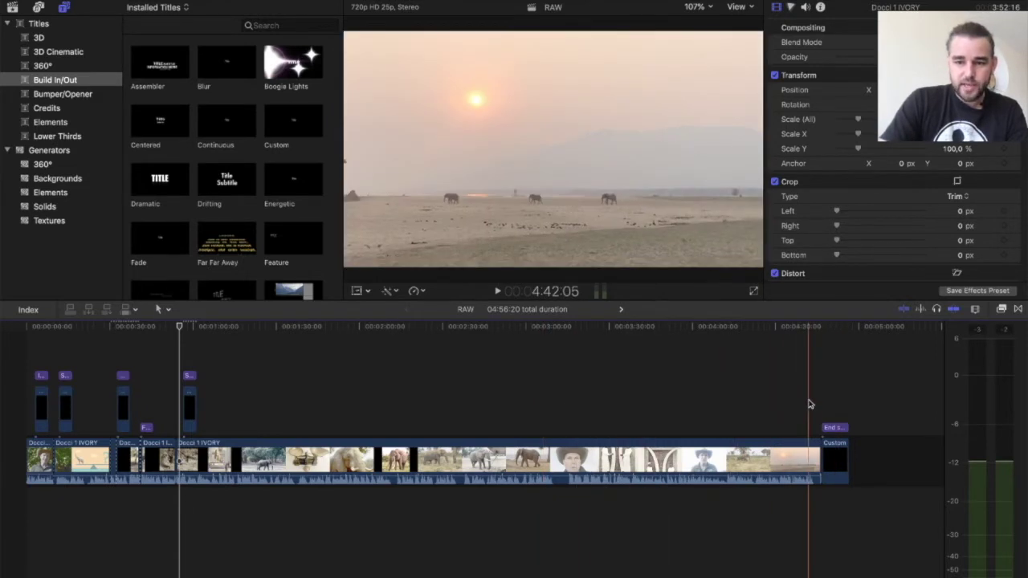
key(space)
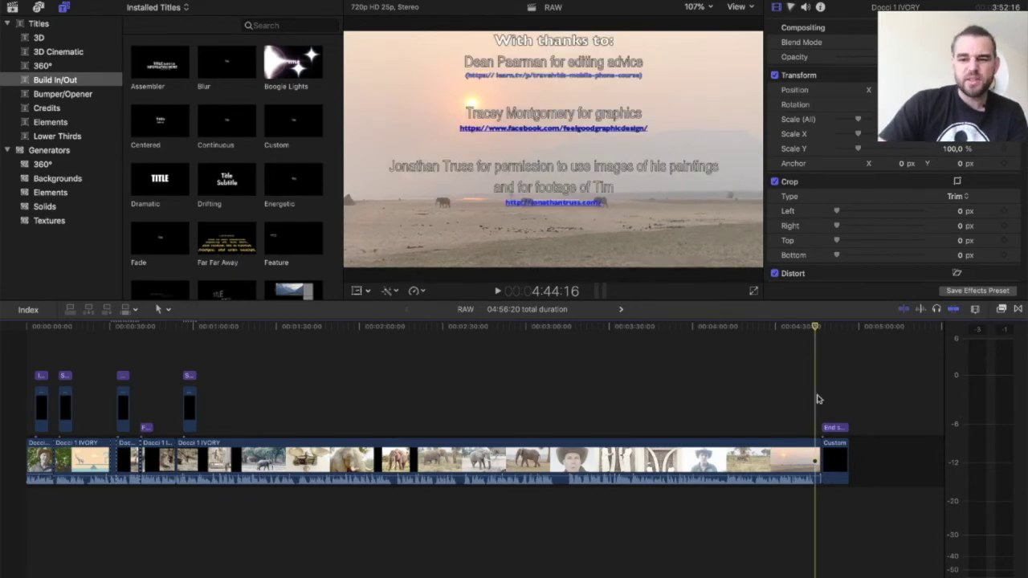
scroll(810, 399, right, 2)
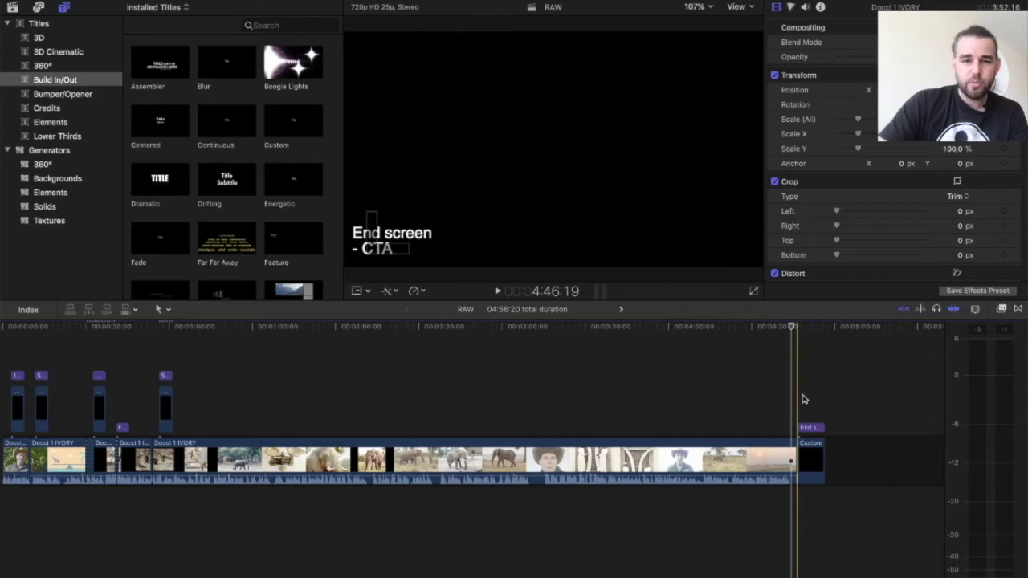
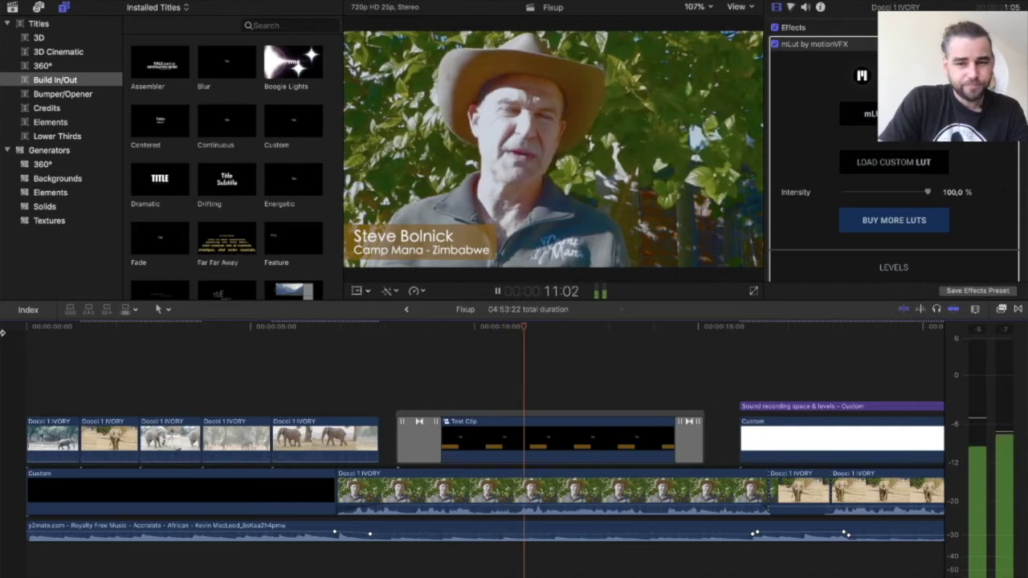
Review the opening of the Fixup edit and place the playhead in the interview at about 8 seconds.
key(space)
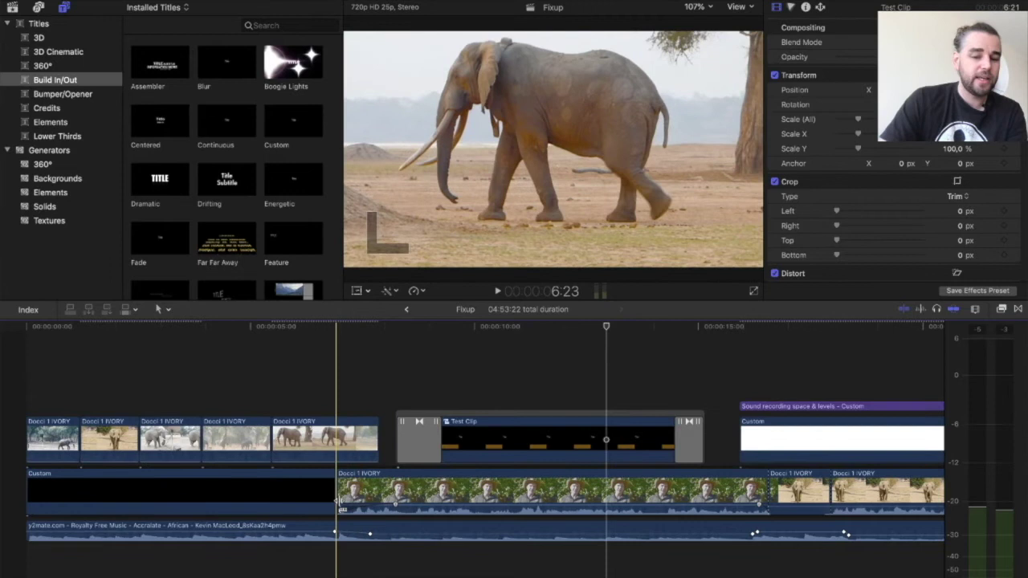
click(384, 498)
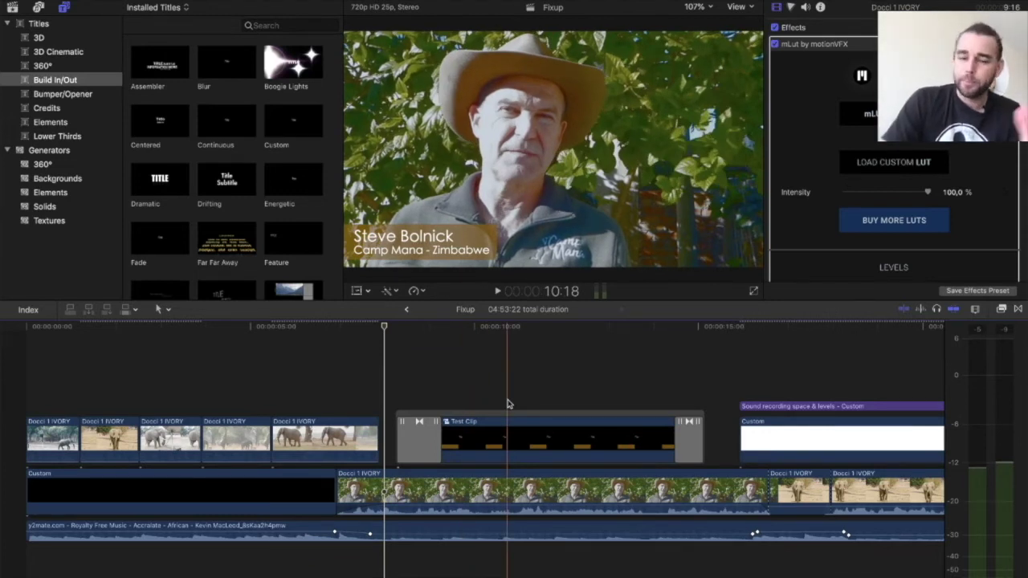
Delete the "Sound recording space & levels" title and its white backing from the Fixup edit.
scroll(507, 404, right, 10)
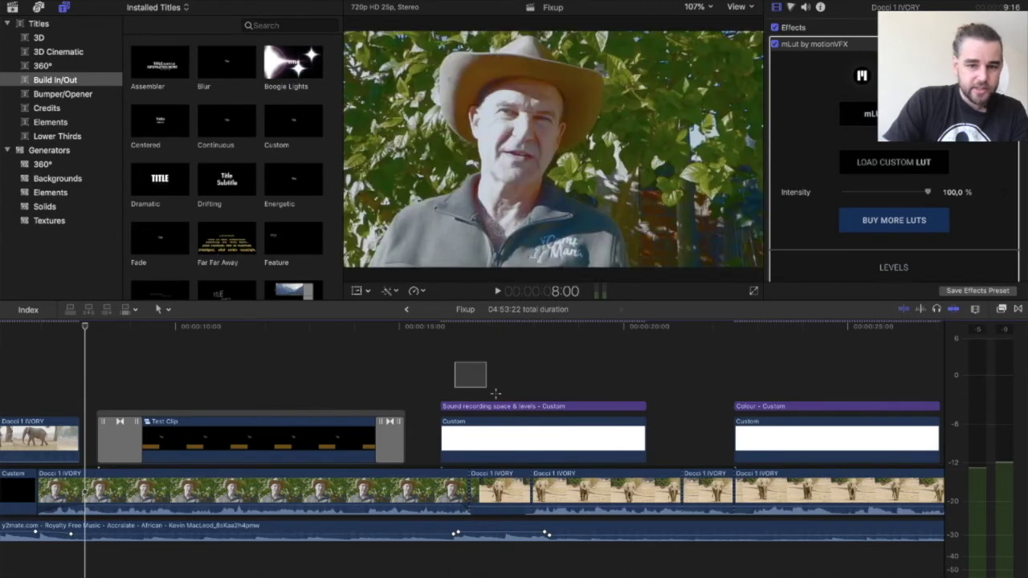
drag(495, 392, 544, 433)
key(Delete)
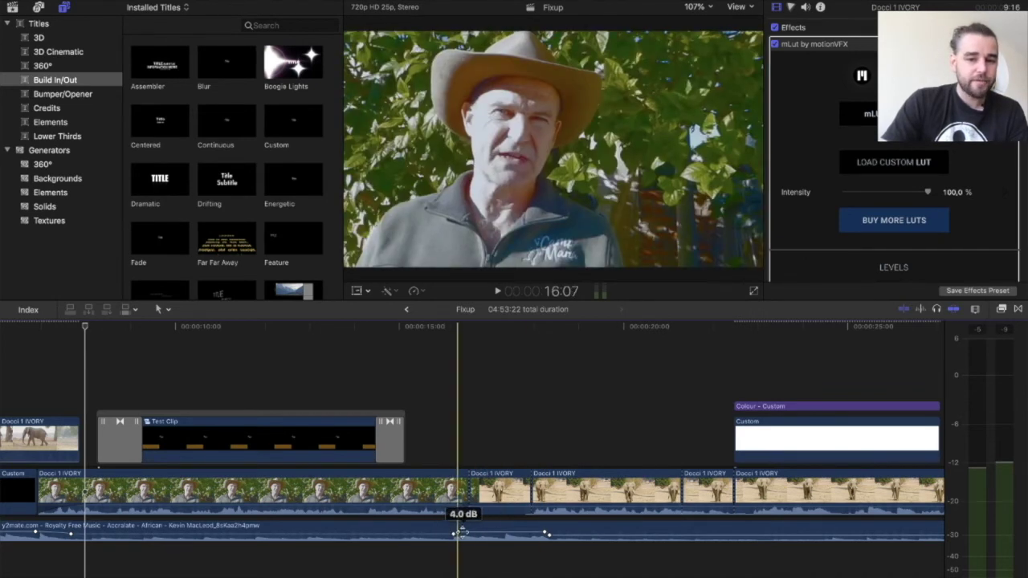
Play from the end of the interview into the elephant footage to check the music level changes at about 16 seconds.
alt+click(500, 533)
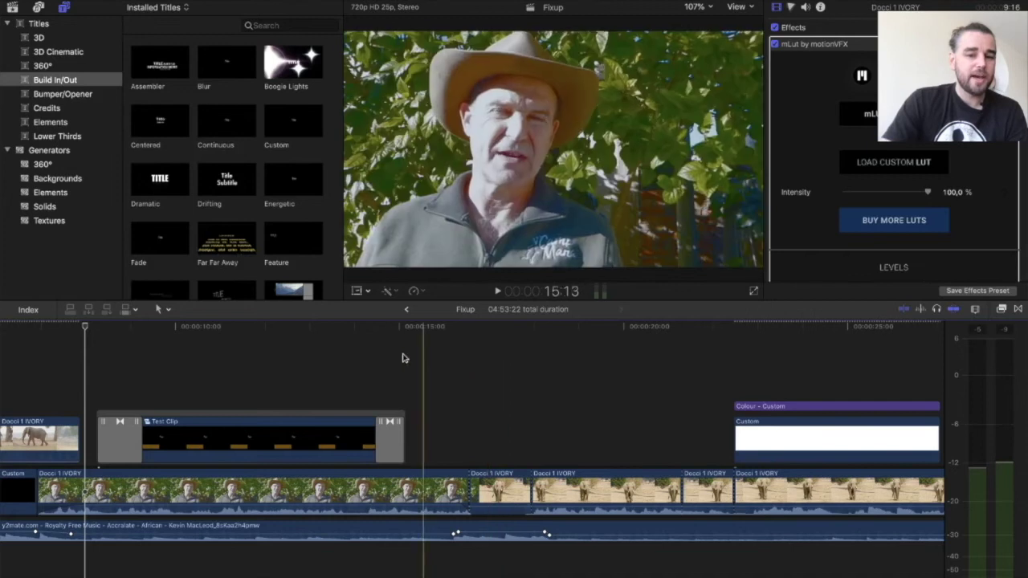
key(space)
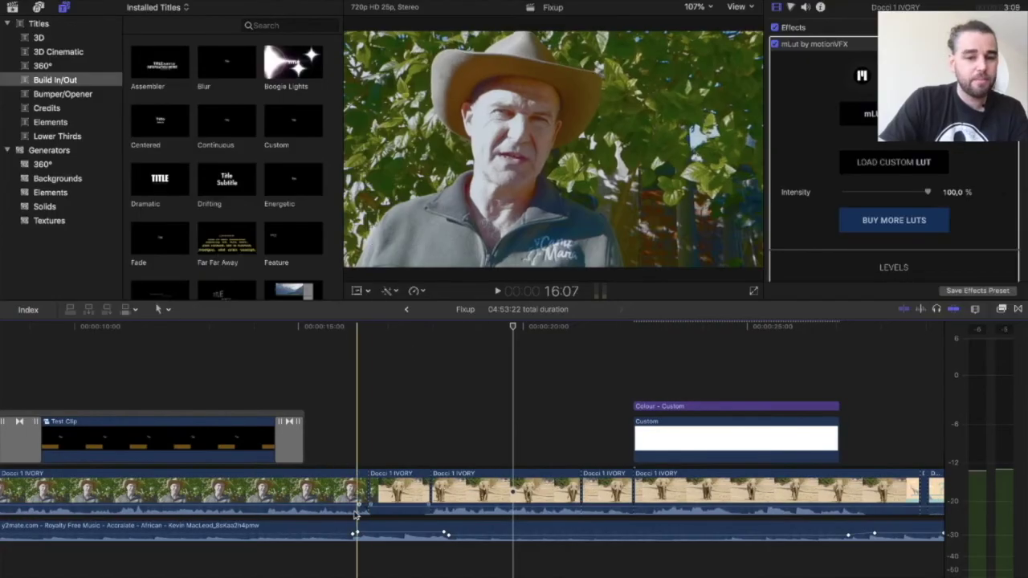
Delete the Colour title and its white backing at about 22 seconds.
scroll(502, 455, right, 1)
scroll(503, 455, right, 5)
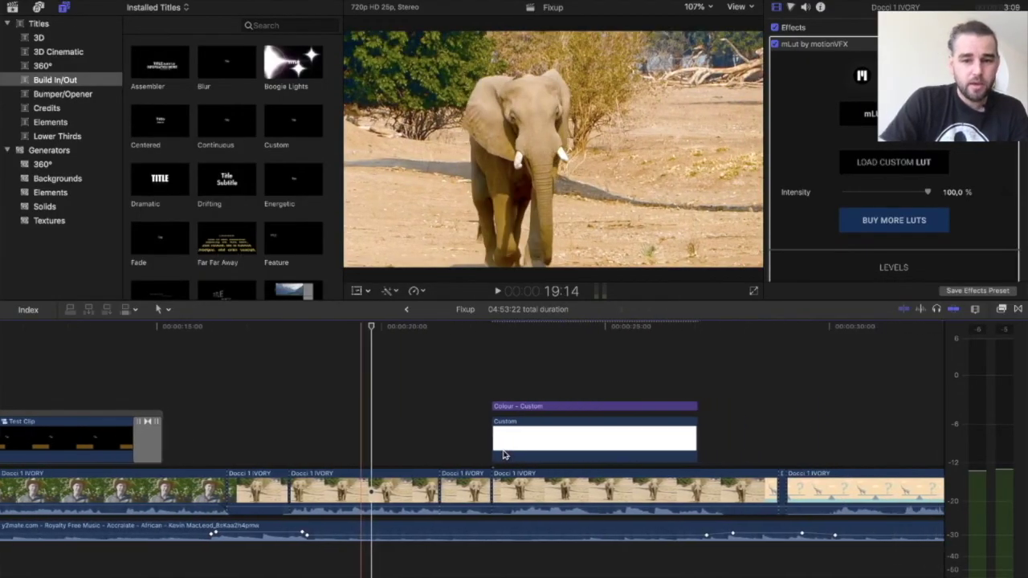
click(571, 431)
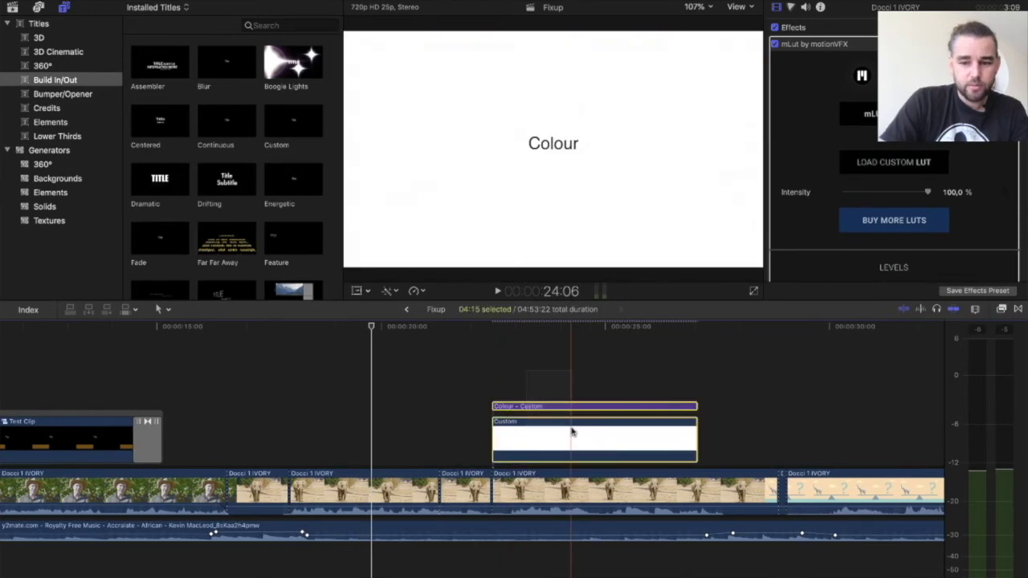
key(Delete)
Select the short elephant clip at about 22 seconds and toggle its mLut effect off and on to compare the grade.
click(493, 414)
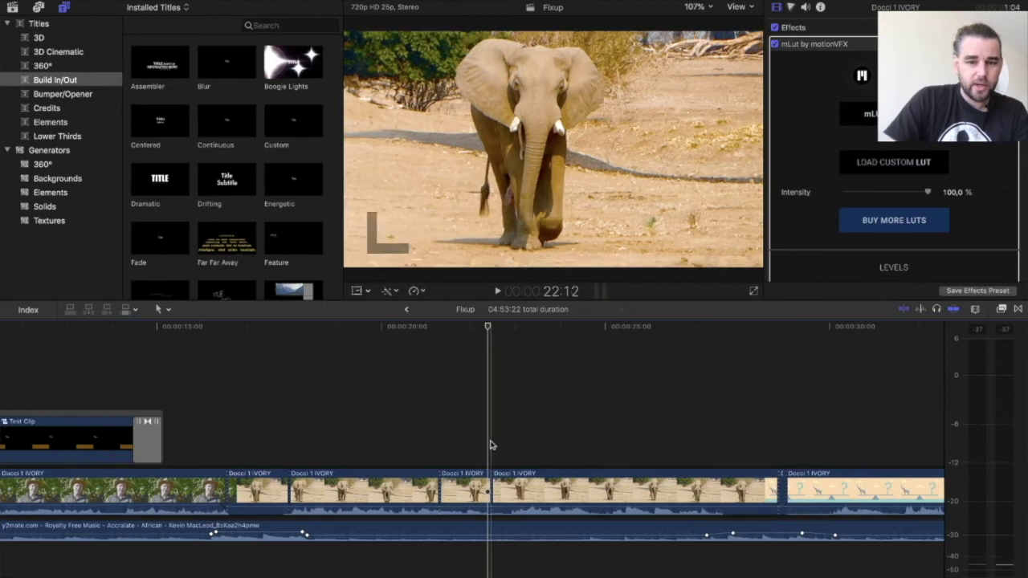
click(487, 489)
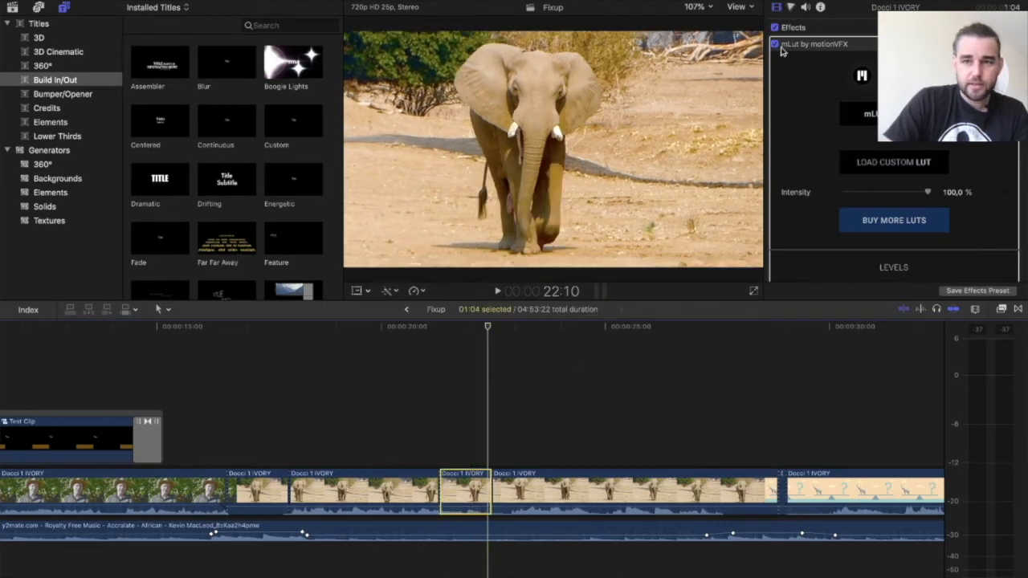
click(776, 28)
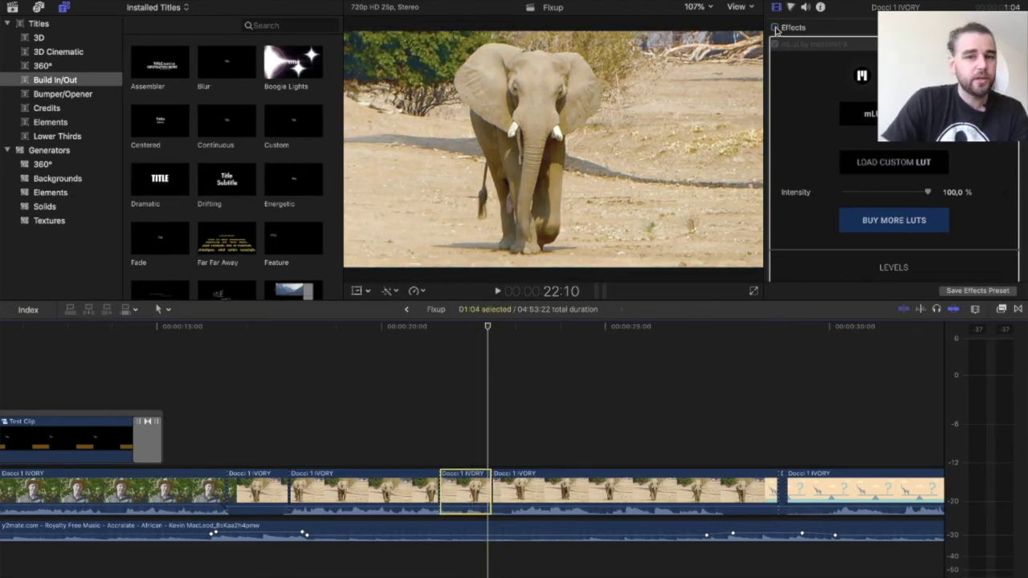
click(776, 28)
click(775, 28)
click(775, 28)
click(775, 28)
click(776, 28)
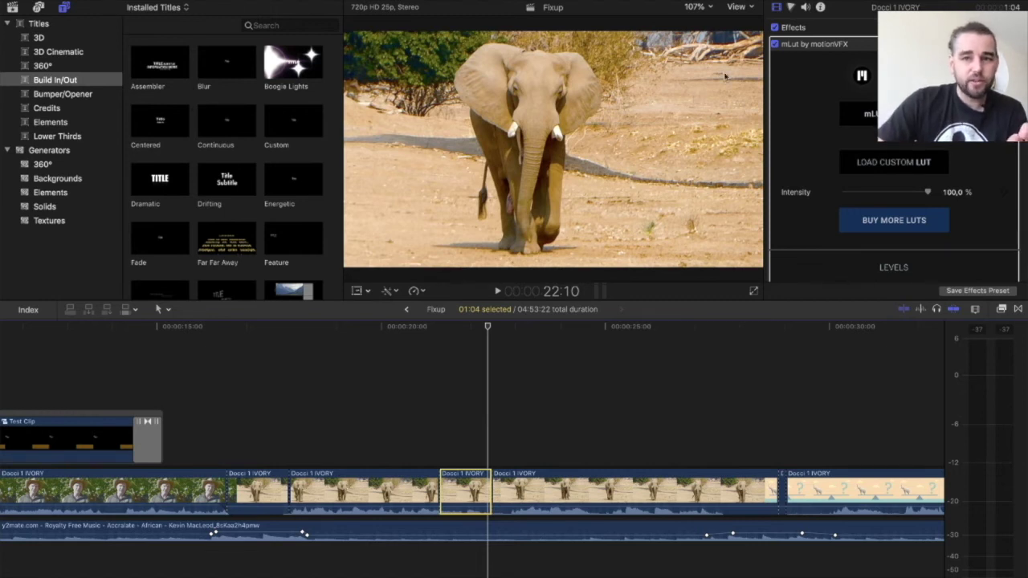
click(775, 28)
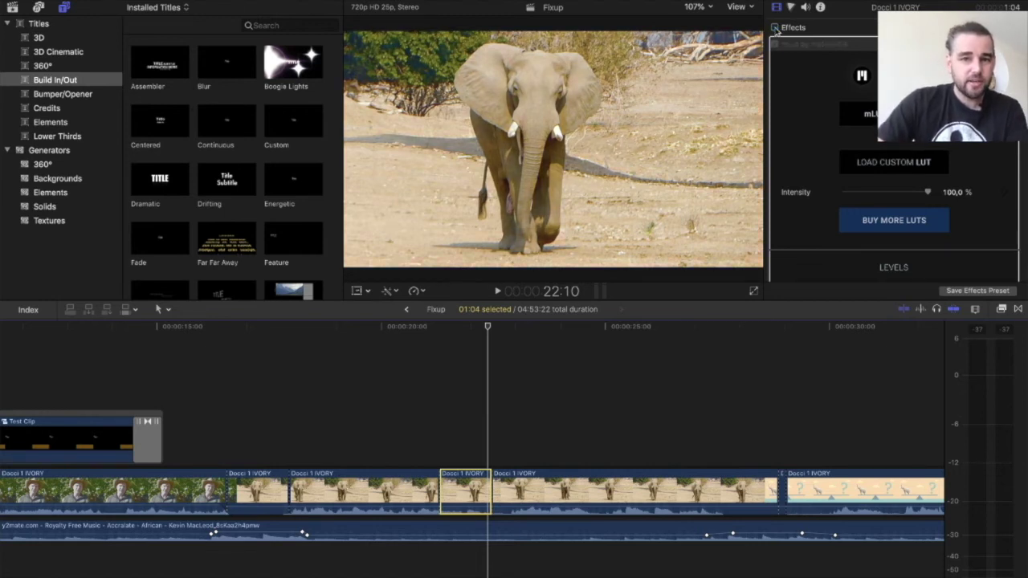
click(775, 27)
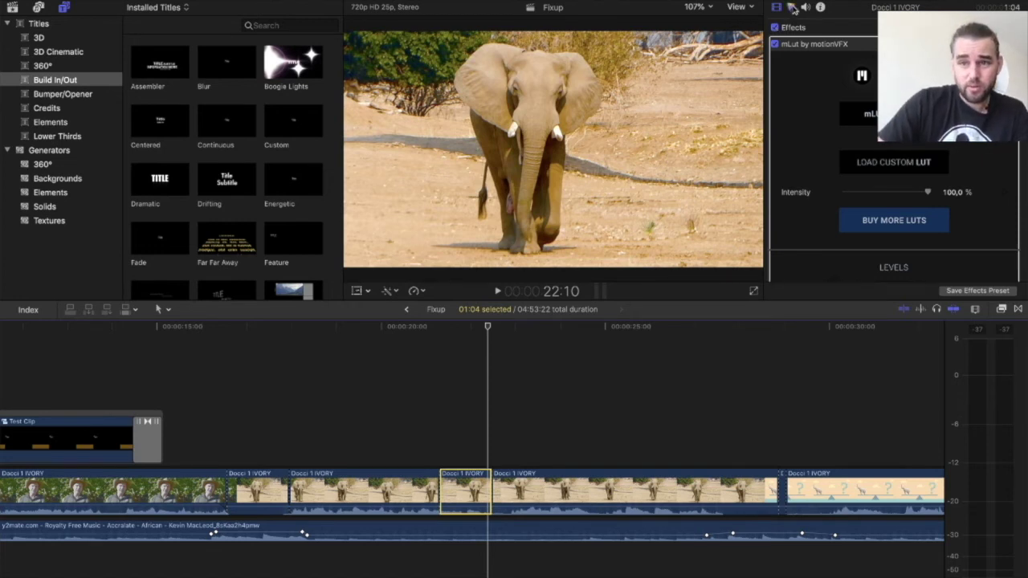
Adjust the selected elephant clip's Color Board colour, setting Master to 60° and -11%.
click(793, 7)
drag(852, 135, 821, 149)
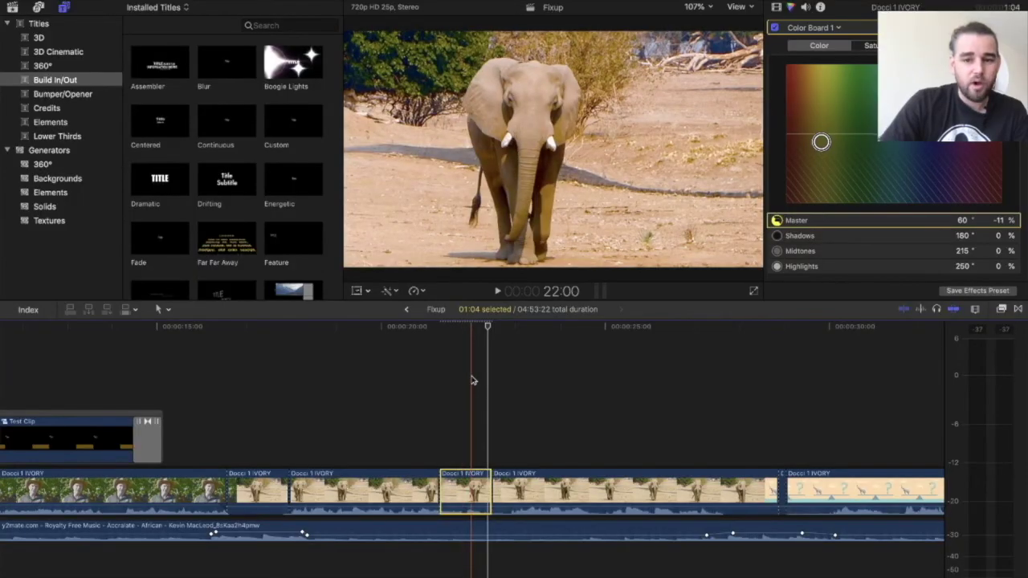
Delete the "Sound Momentum Gaps" title and its white backing at about 50 seconds.
scroll(472, 380, right, 5)
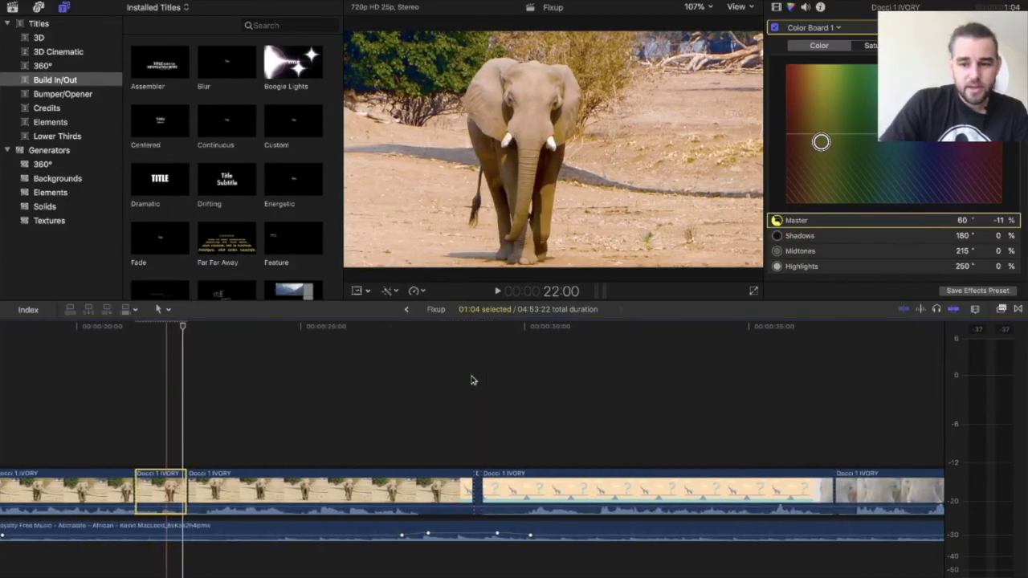
scroll(473, 380, right, 10)
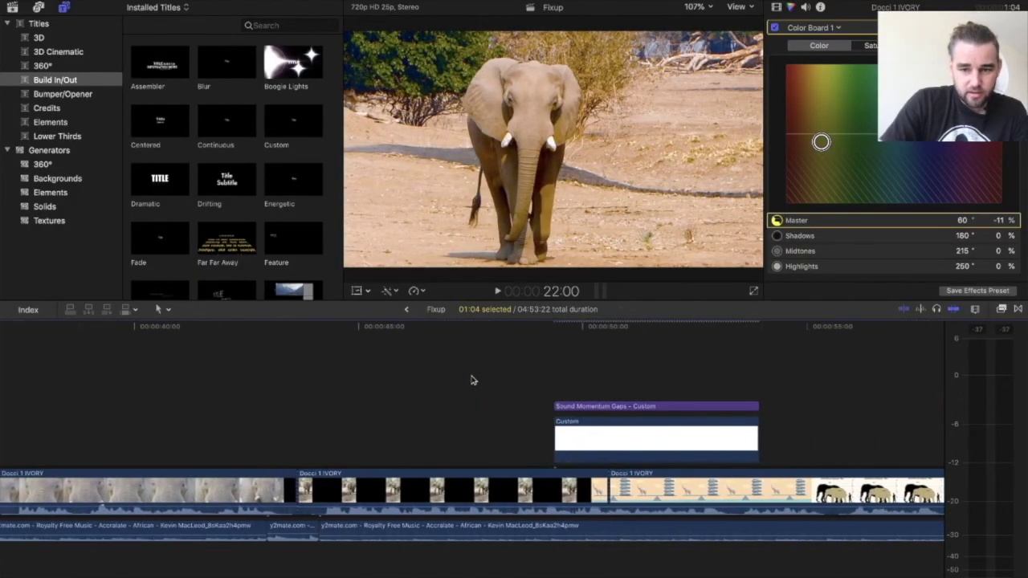
scroll(473, 380, right, 1)
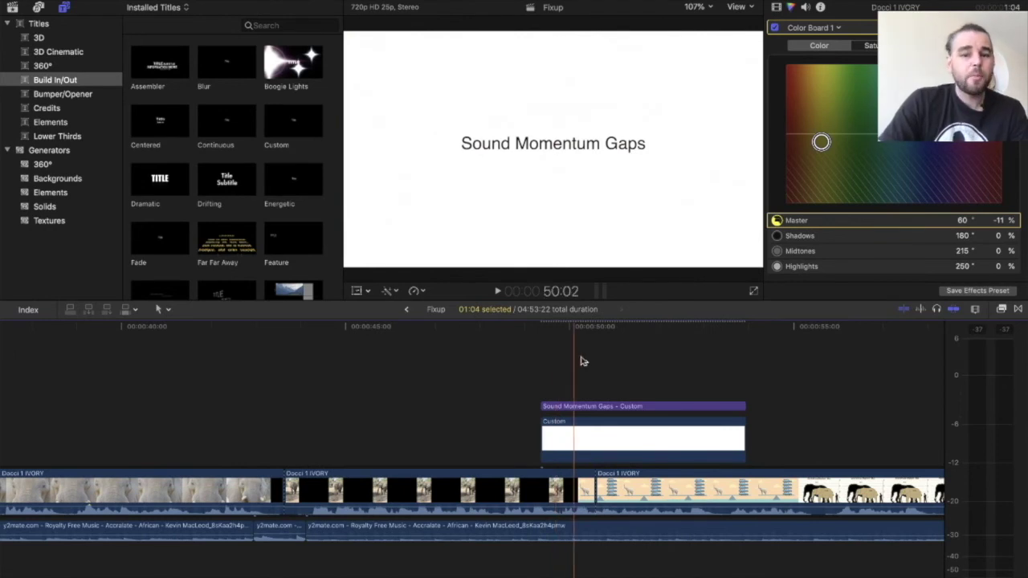
key(Delete)
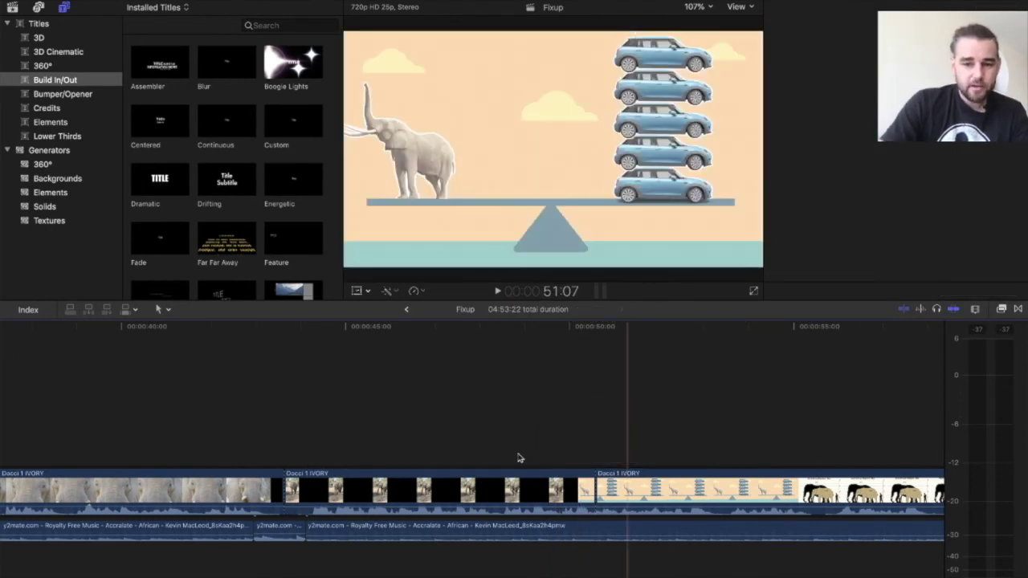
key(super+6)
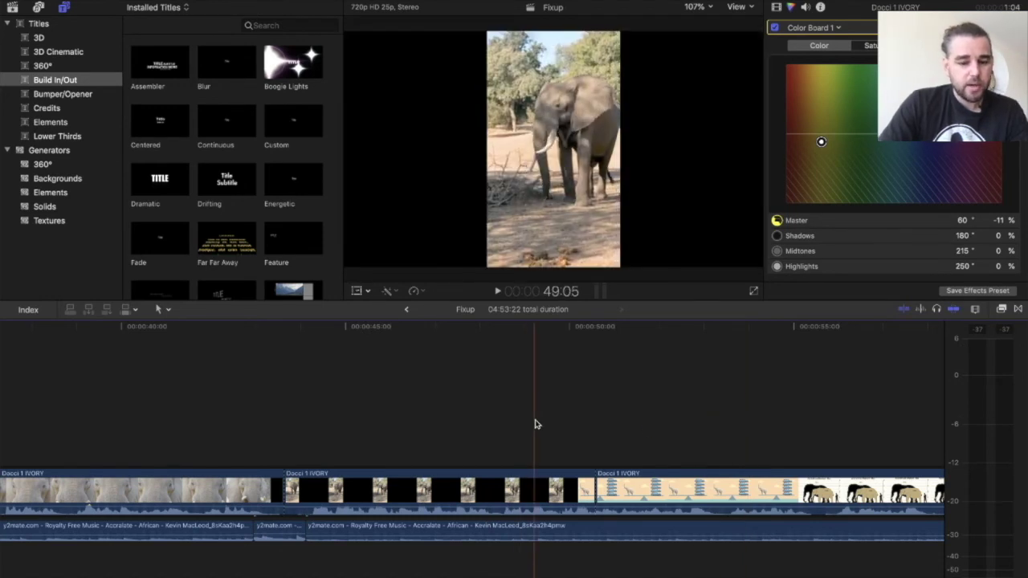
Delete the "Fill pictures to corner" title and its white backing at about 1:00 in the Fixup edit.
key(shift+z)
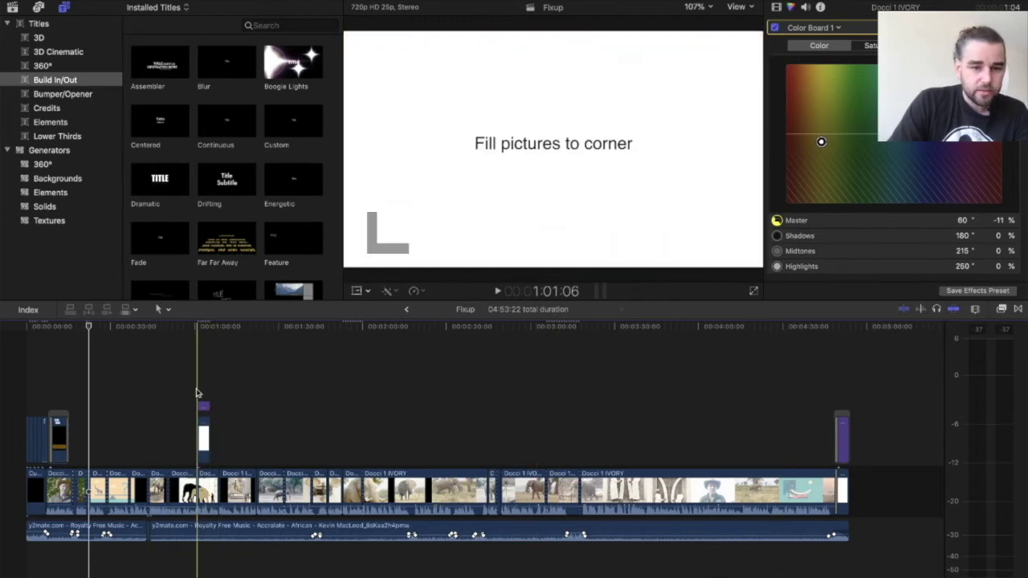
click(199, 393)
key(super+equal)
key(super+equal)
key(super+equal)
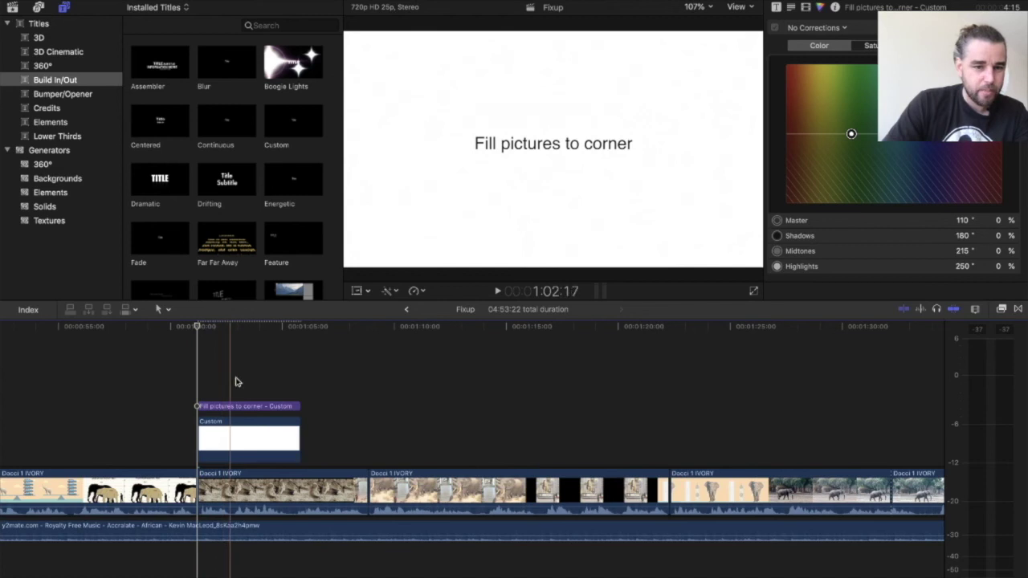
click(249, 414)
key(Delete)
key(super+6)
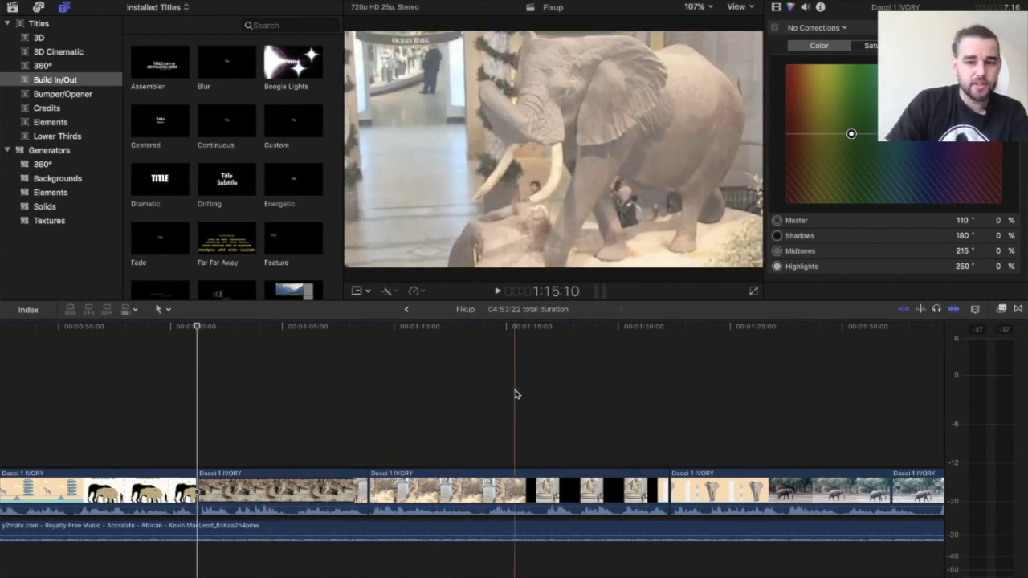
Play the end of the Fixup edit to review the "Stay tuned for more stories..." end screen.
key(shift+z)
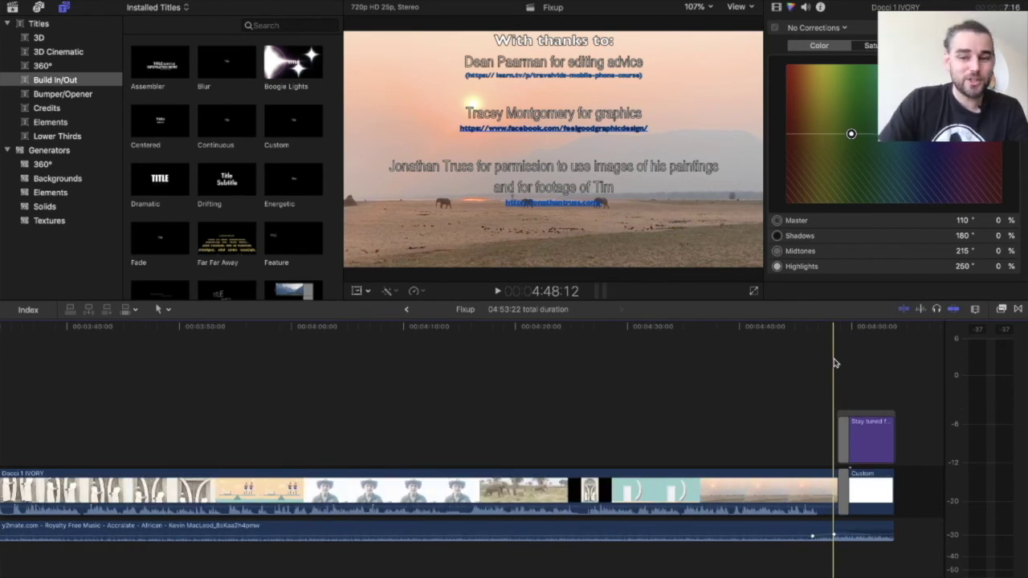
scroll(834, 363, right, 3)
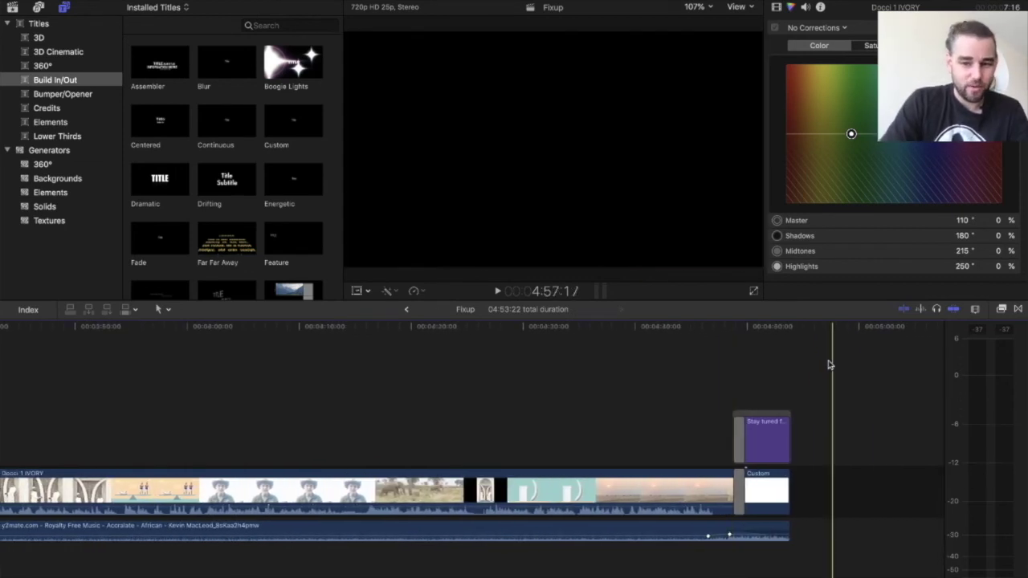
key(space)
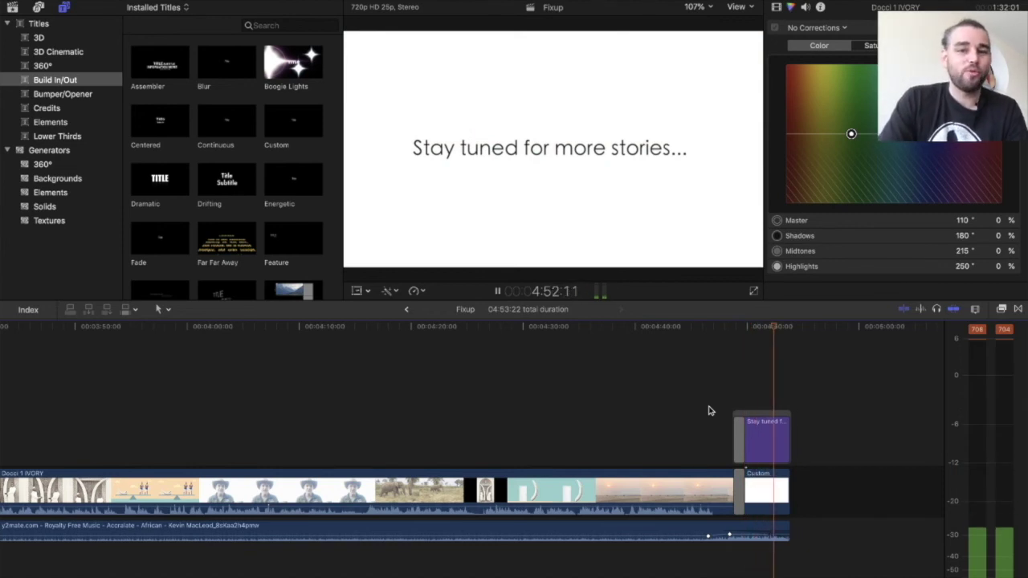
key(space)
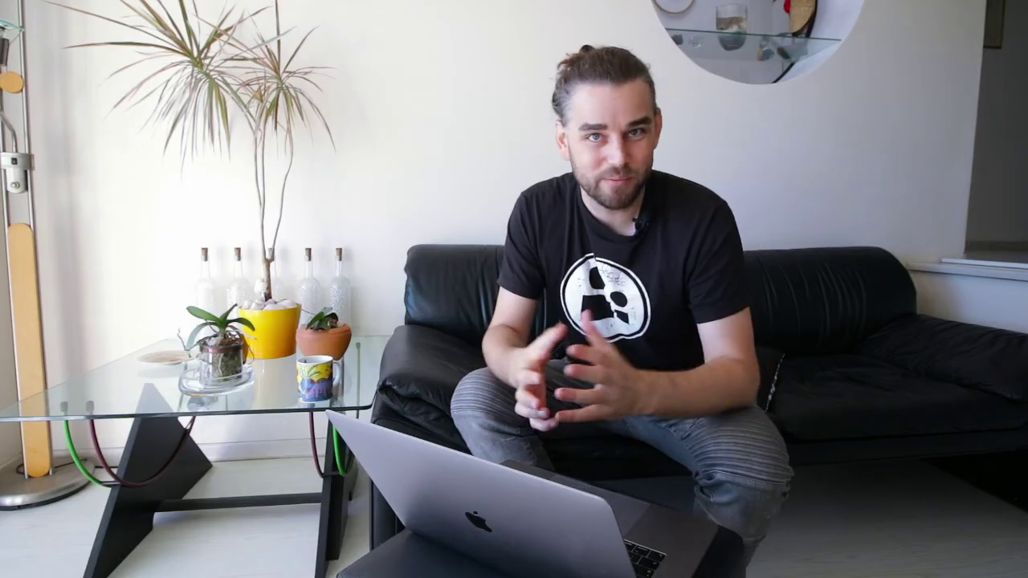